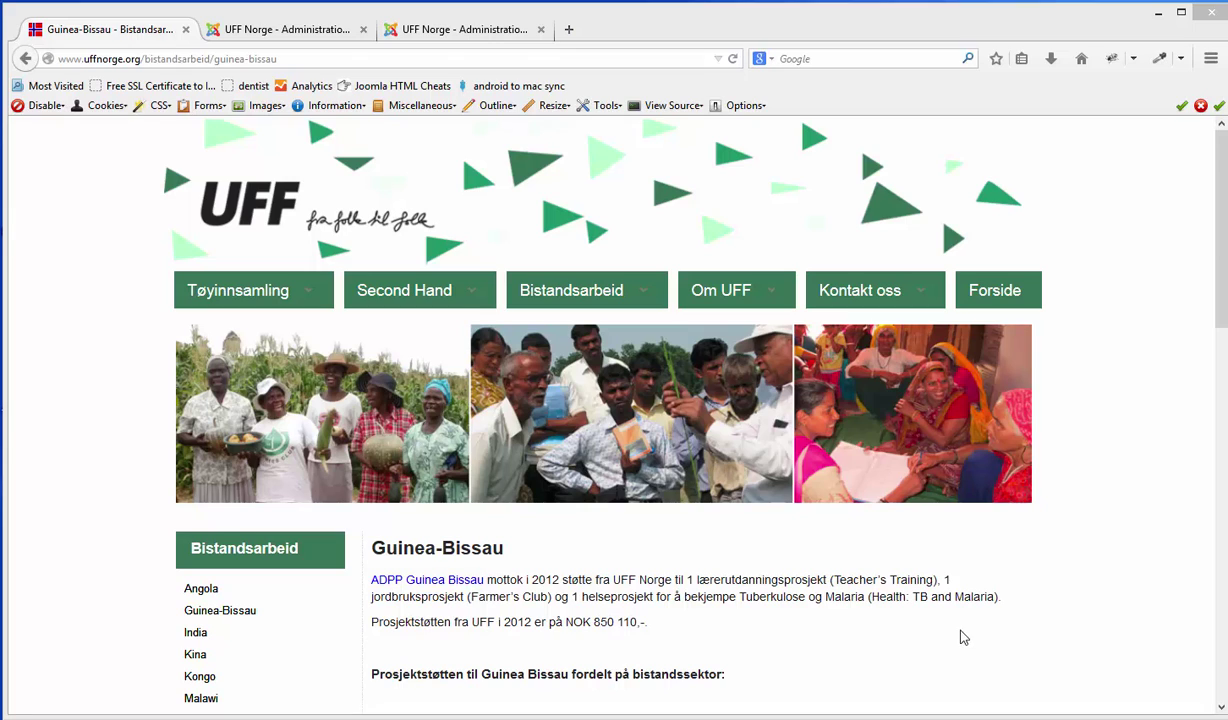
Step: View the pie chart on the Guinea-Bissau page and open the Plotalot chart list in the site administration
scroll(940, 618, "down", 3)
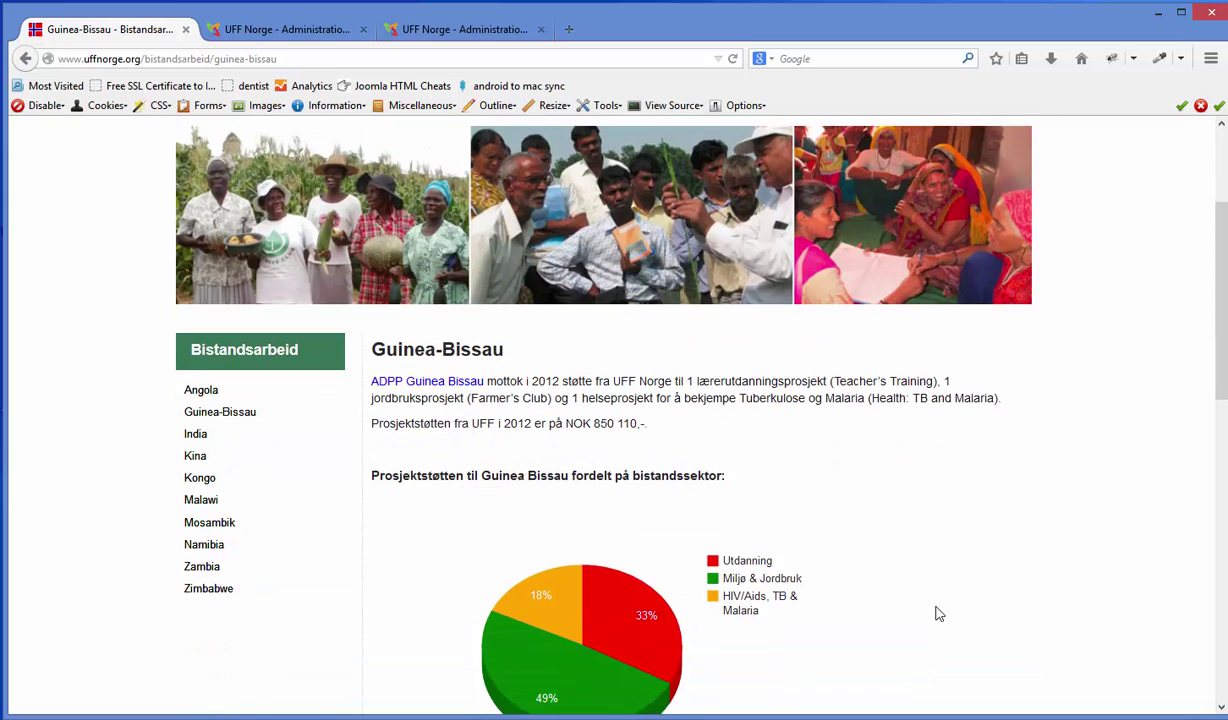
scroll(938, 613, "down", 2)
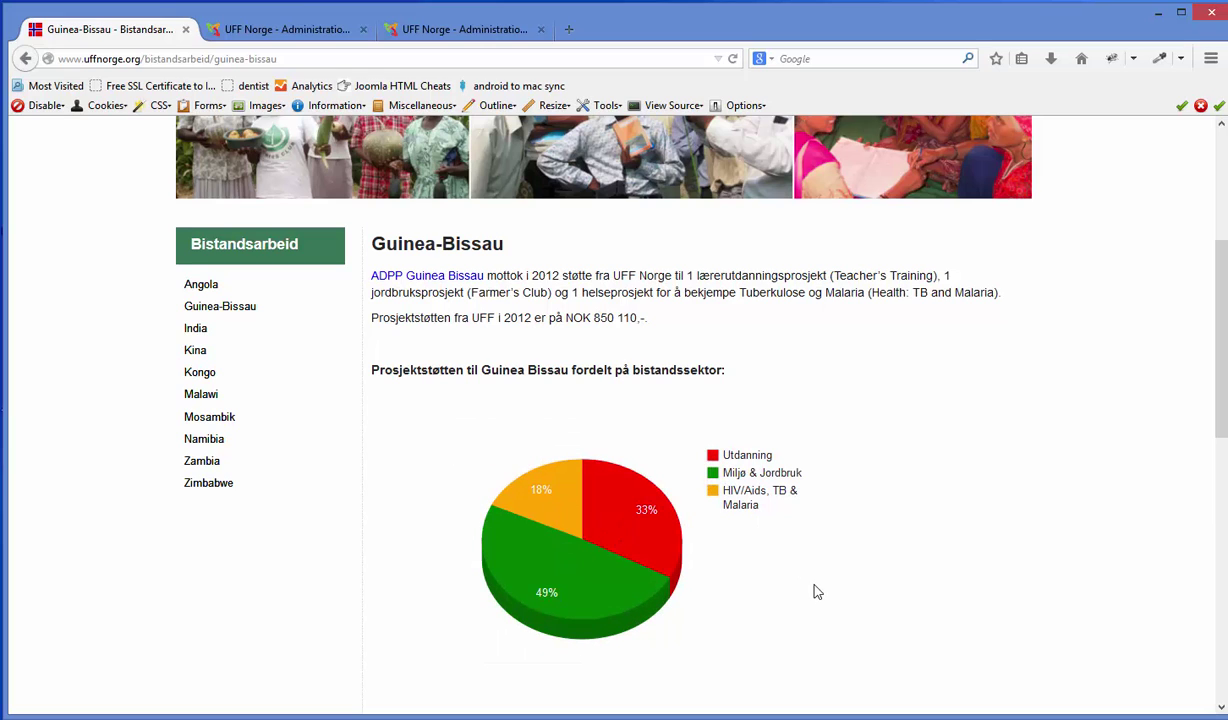
left_click(266, 38)
mouse_move(262, 190)
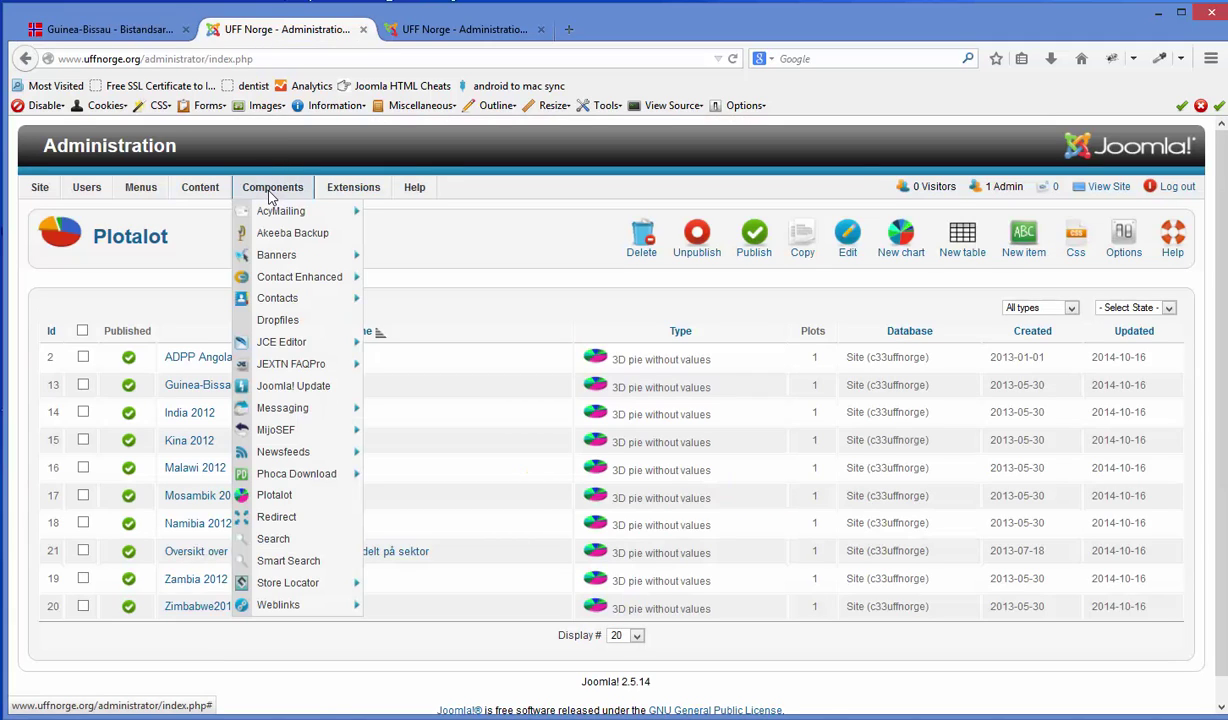
left_click(276, 500)
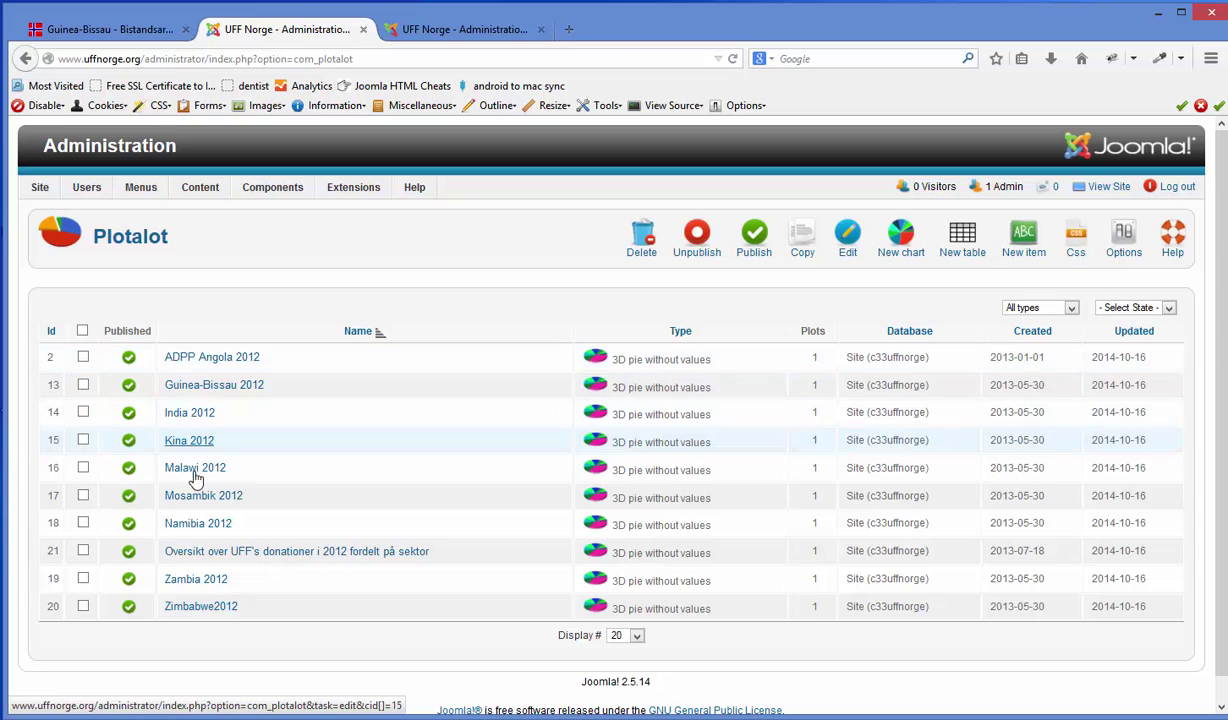
left_click_drag(438, 550, 156, 548)
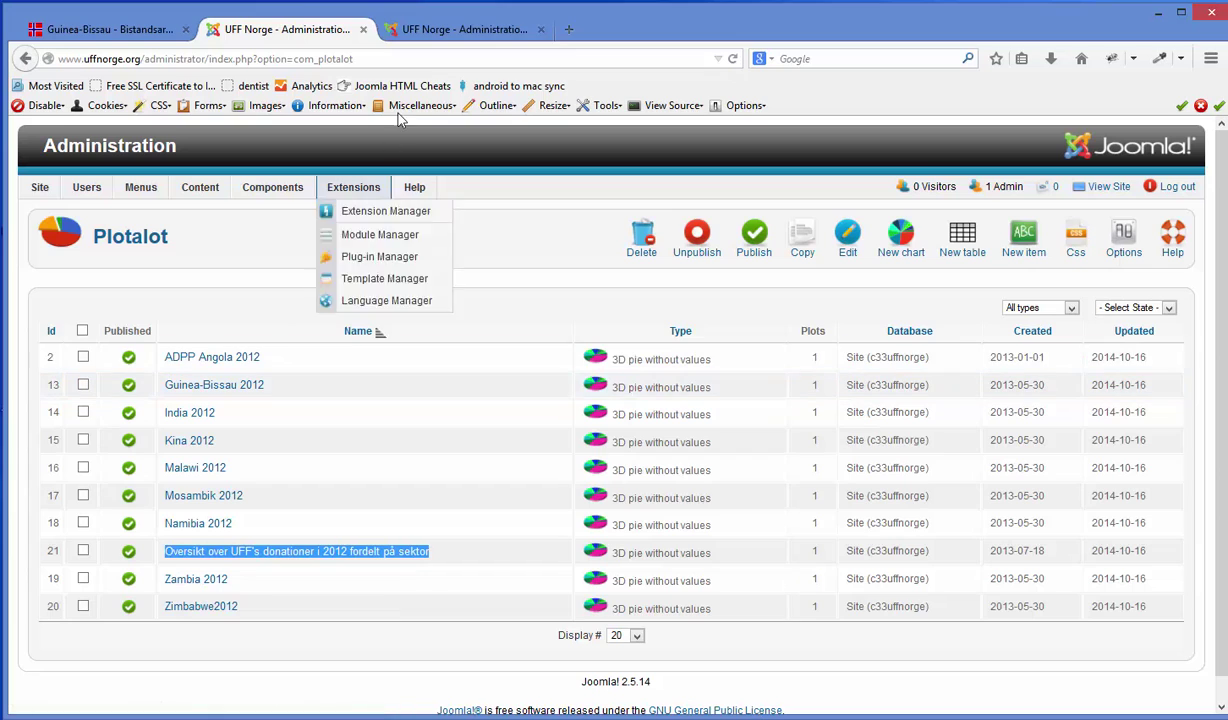
Step: Open the article manager in the other administration session and filter the articles by the category Bistandsarbeid
left_click(445, 30)
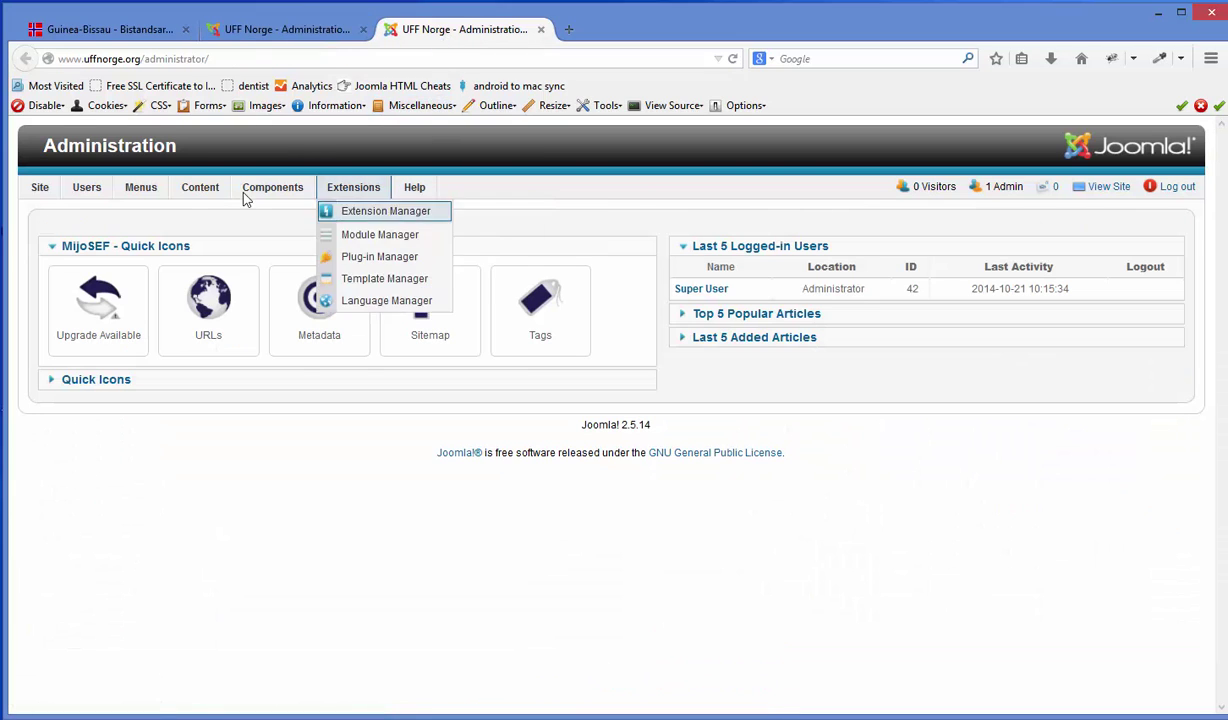
mouse_move(195, 190)
left_click(215, 214)
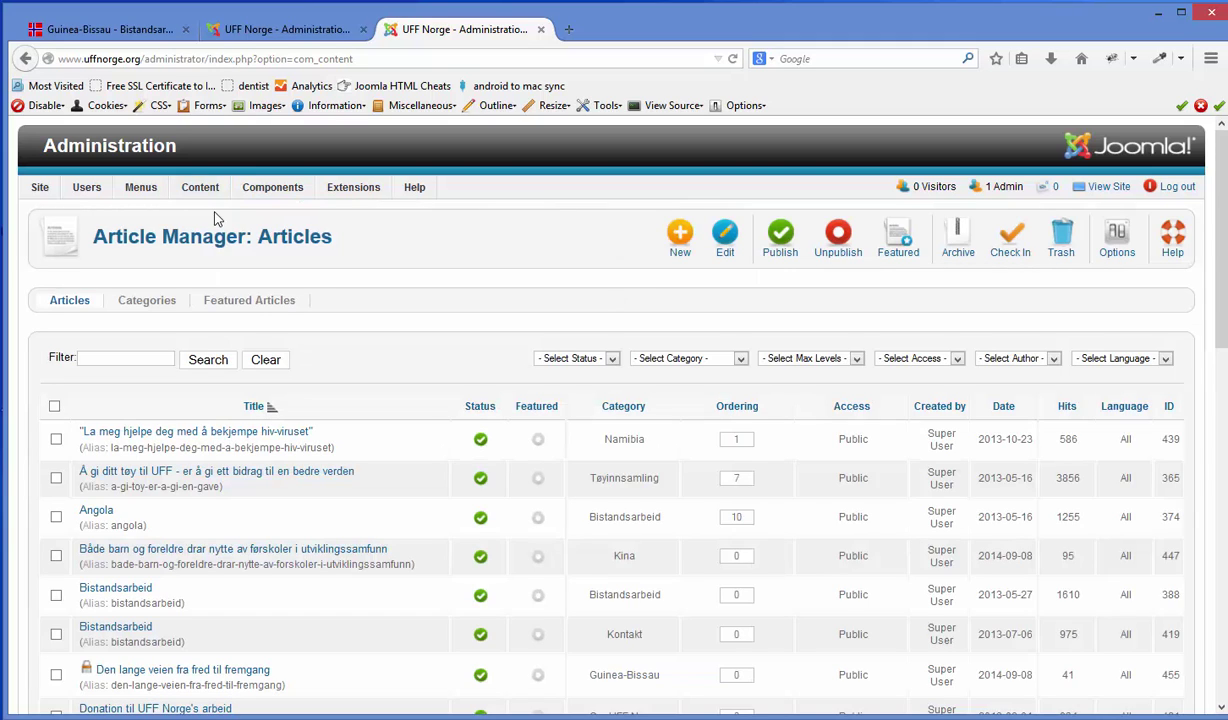
left_click(716, 359)
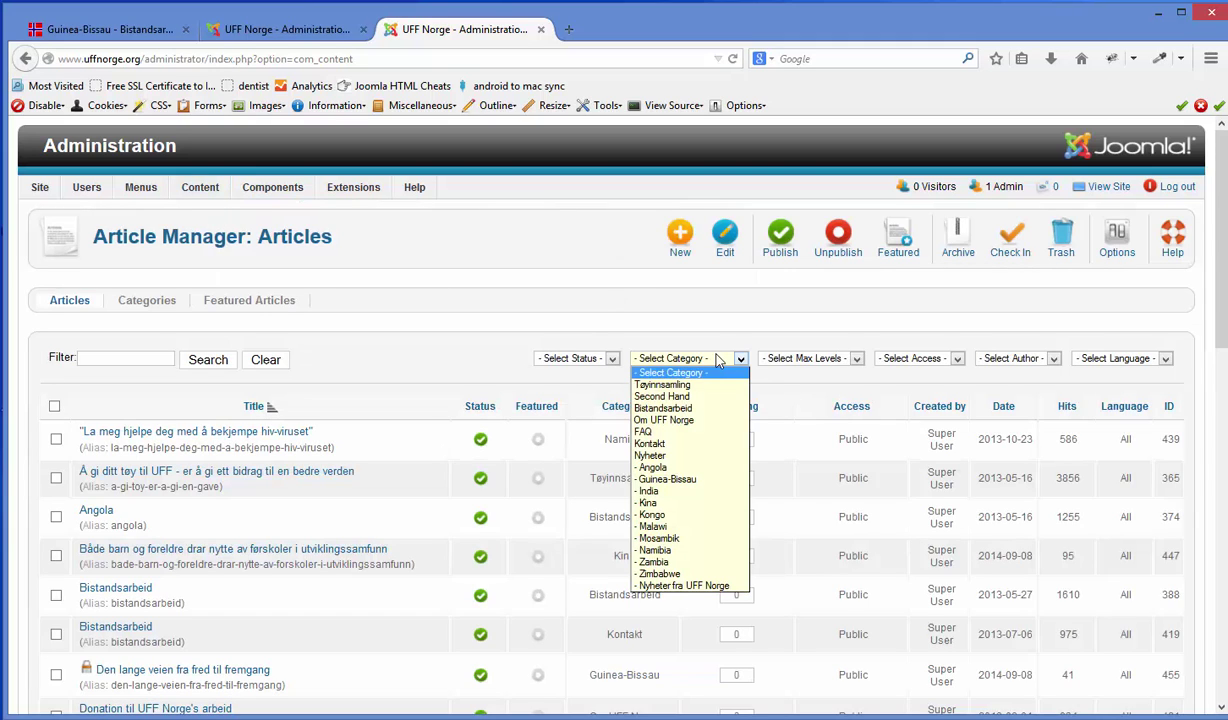
left_click(707, 409)
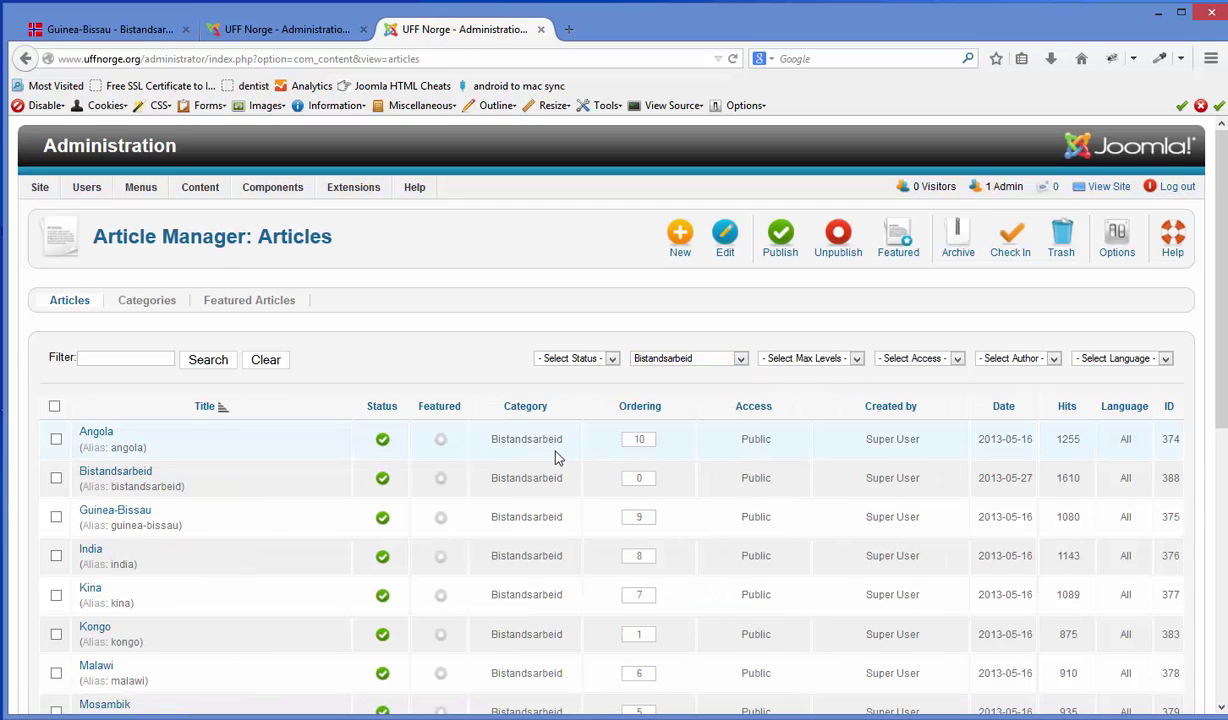
scroll(532, 433, "down", 3)
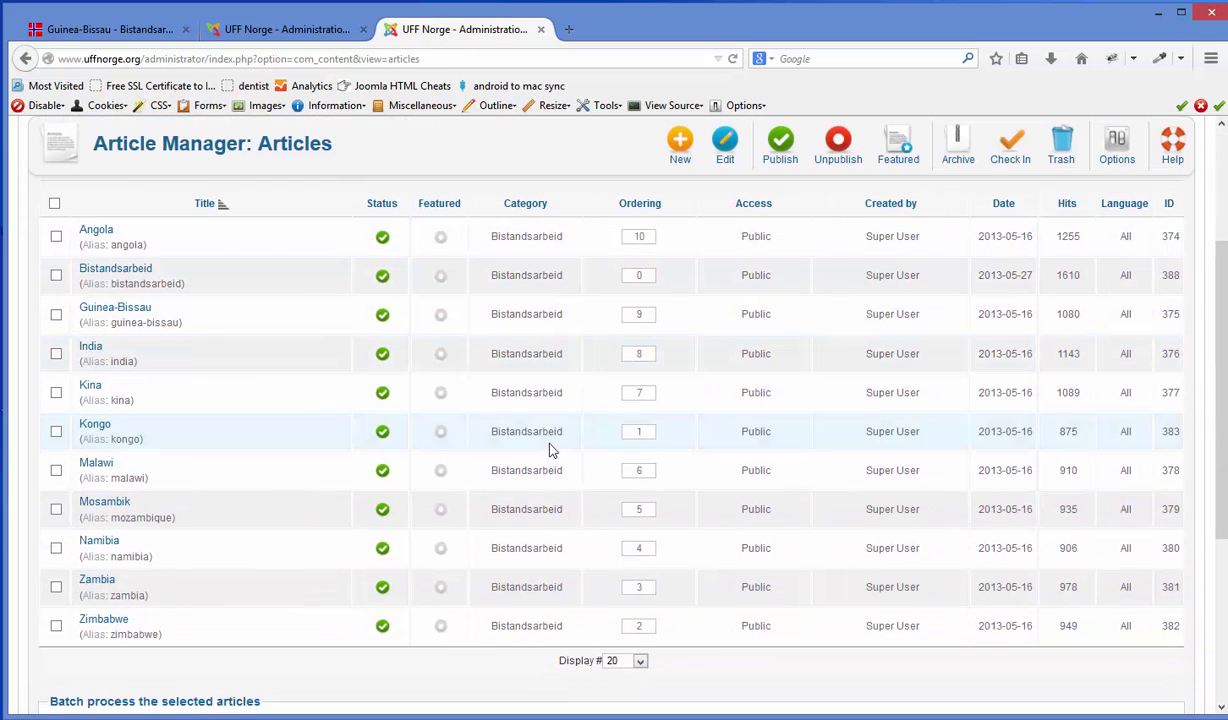
Step: Open the Guinea-Bissau article for editing and locate the plotalot tag under the Prosjektstøtten heading
left_click(134, 312)
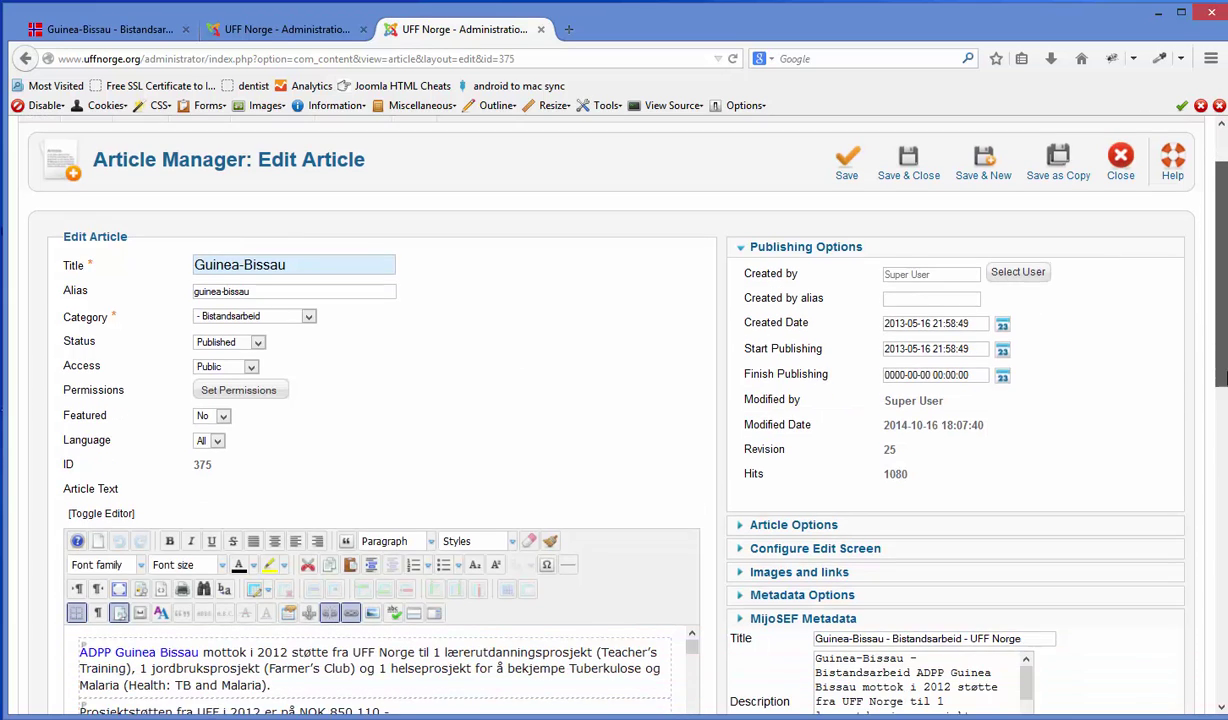
left_click_drag(1220, 315, 1222, 488)
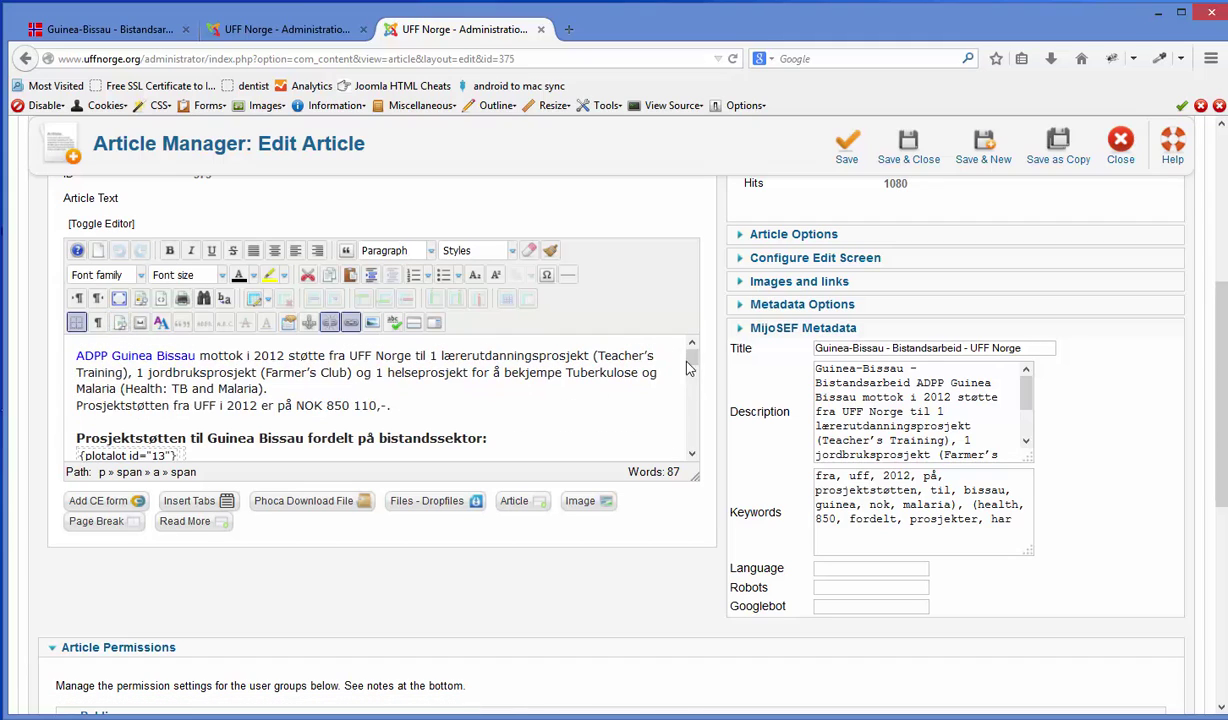
left_click_drag(694, 366, 694, 372)
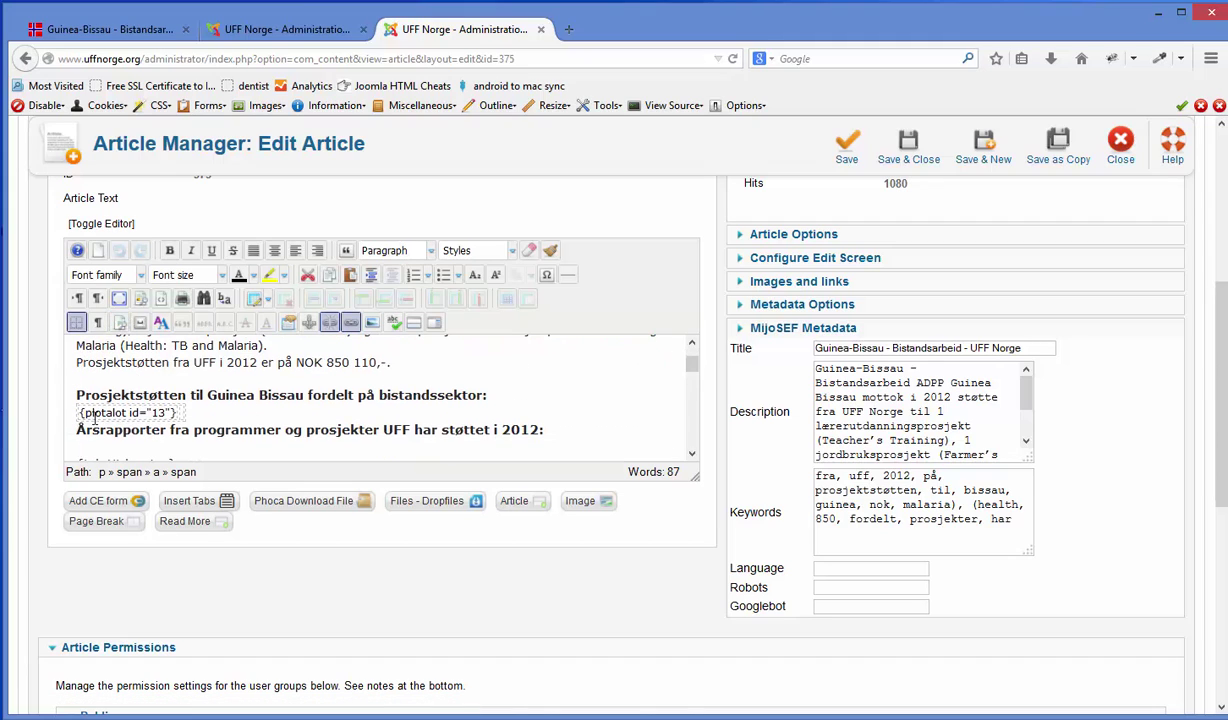
left_click_drag(80, 412, 174, 414)
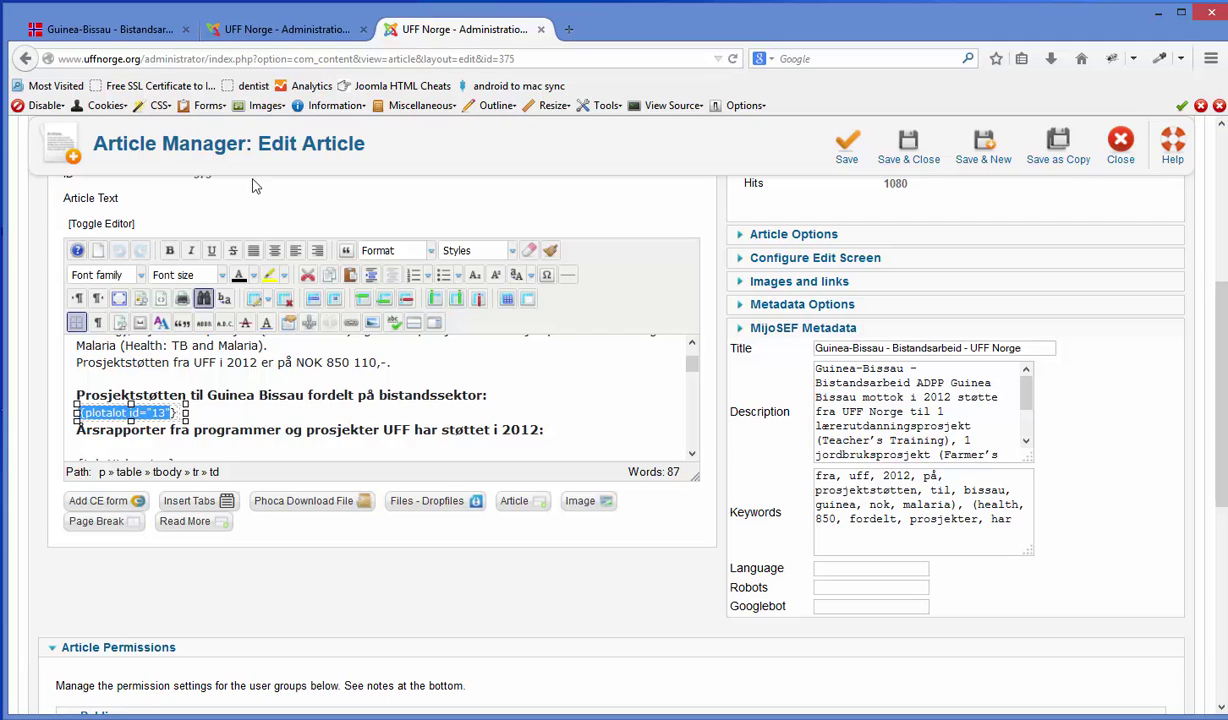
Step: Look up the Id of the Guinea-Bissau 2012 chart in the Plotalot list
left_click(288, 32)
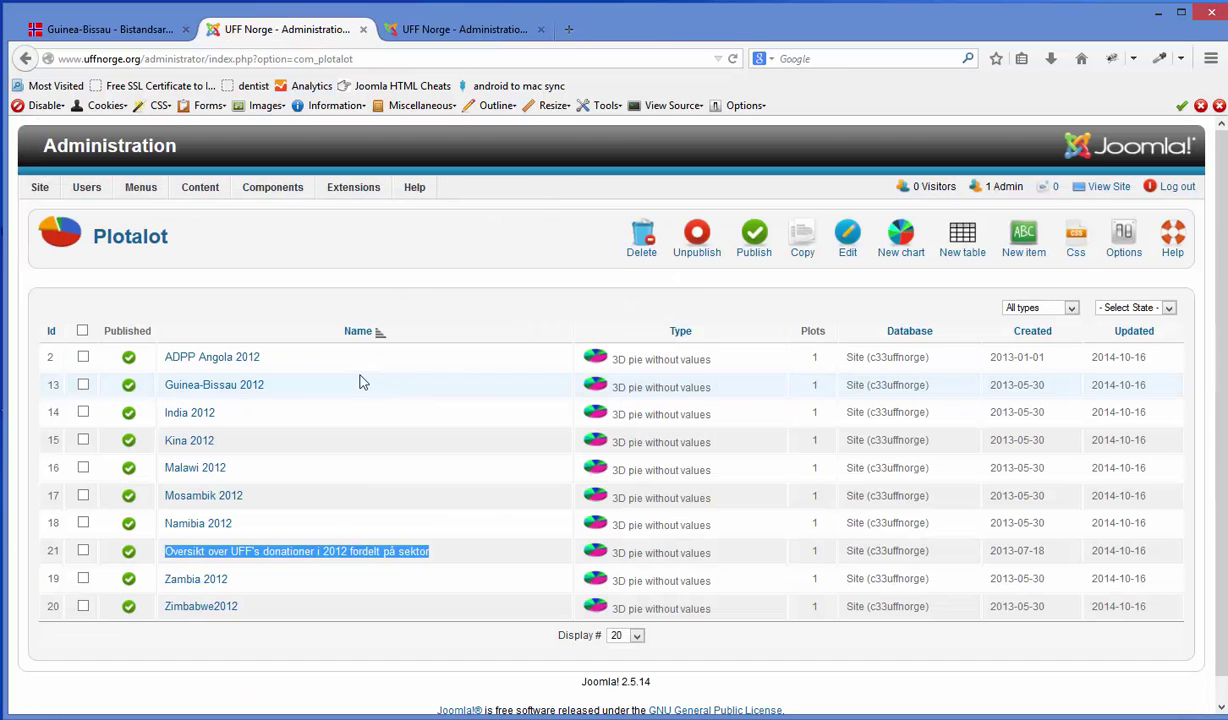
left_click(50, 331)
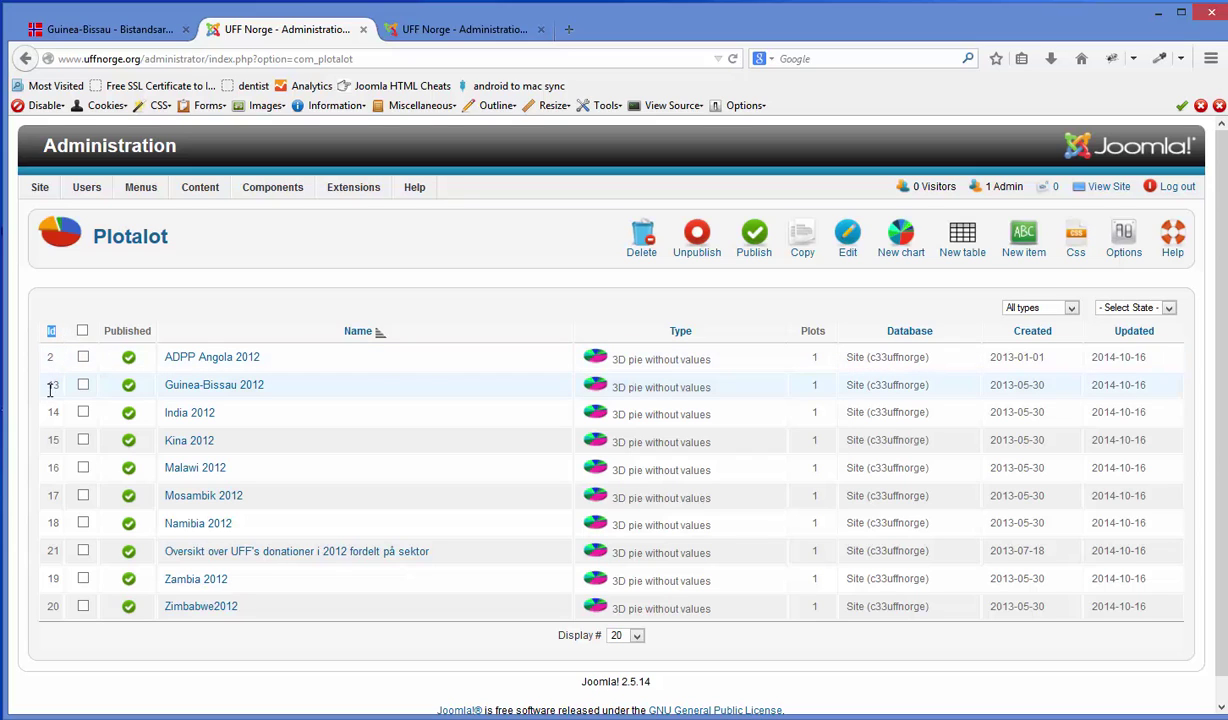
triple_click(57, 445)
left_click(49, 387)
double_click(53, 384)
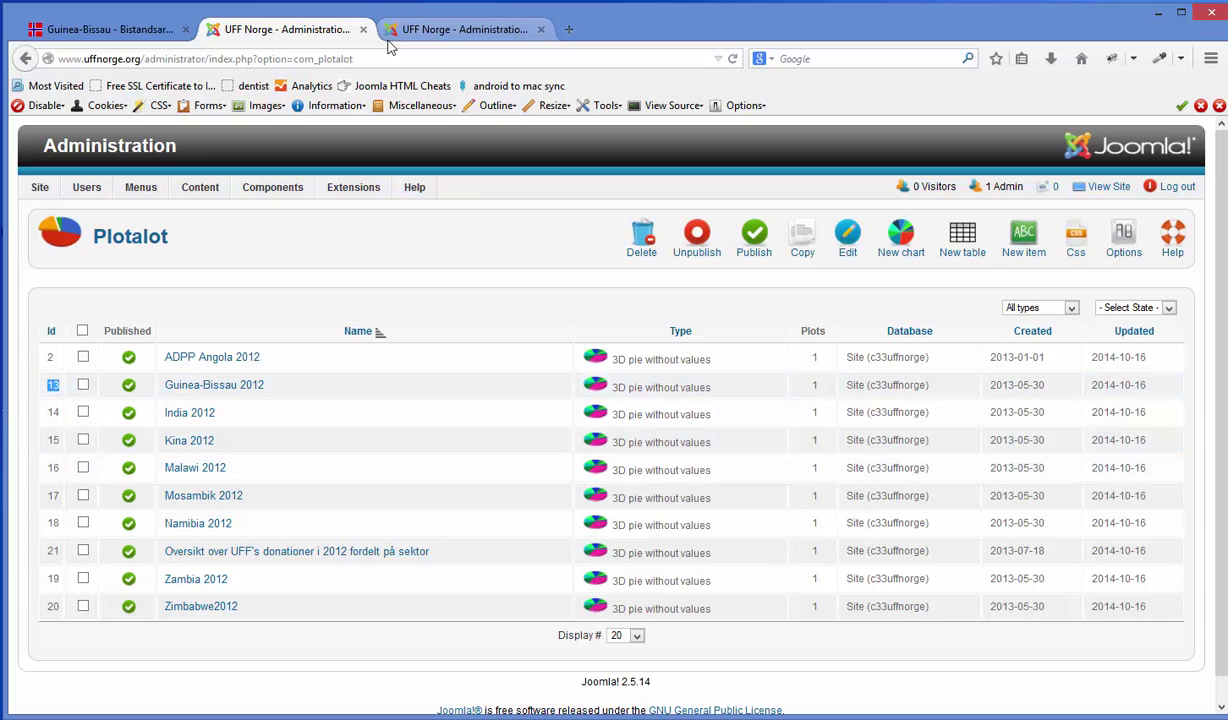
Step: Return to the Guinea-Bissau article and compare the id in its plotalot tag with the chart's Id
left_click(441, 30)
left_click(164, 412)
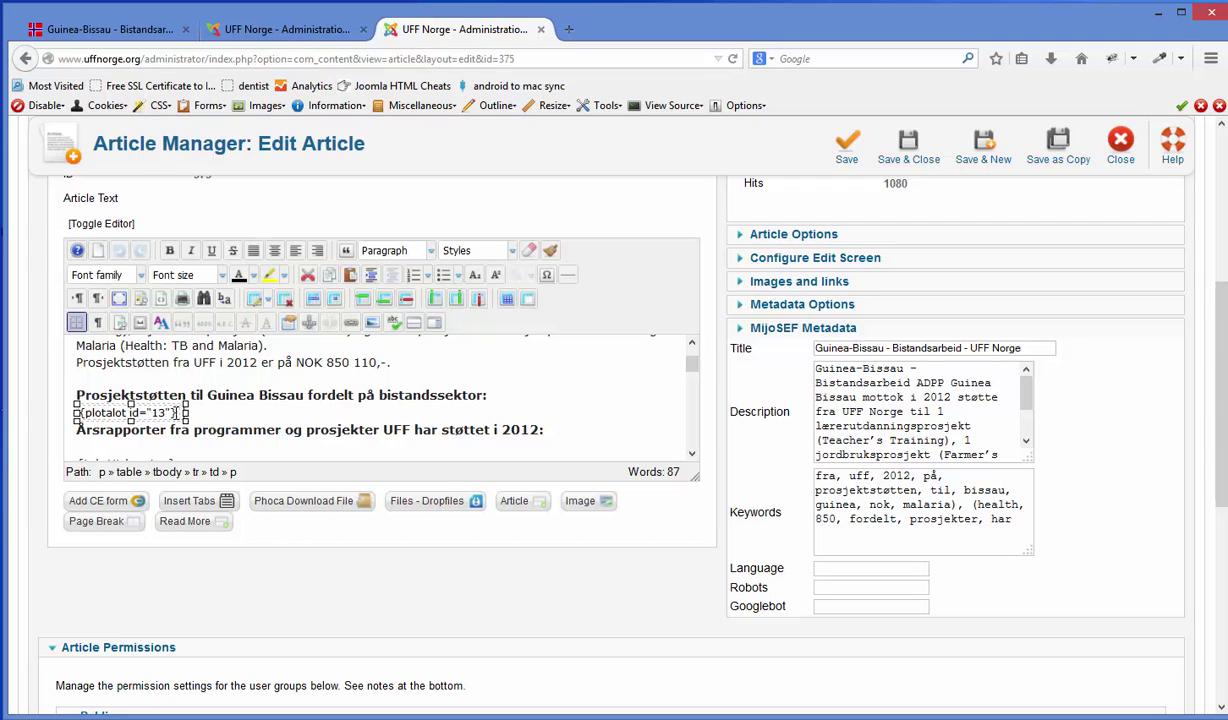
double_click(176, 413)
left_click_drag(176, 413, 74, 405)
left_click(255, 416)
Step: Compare the Guinea-Bissau 2012 entry in the Plotalot list with the pie chart on the public page
left_click(268, 33)
left_click_drag(284, 386, 160, 388)
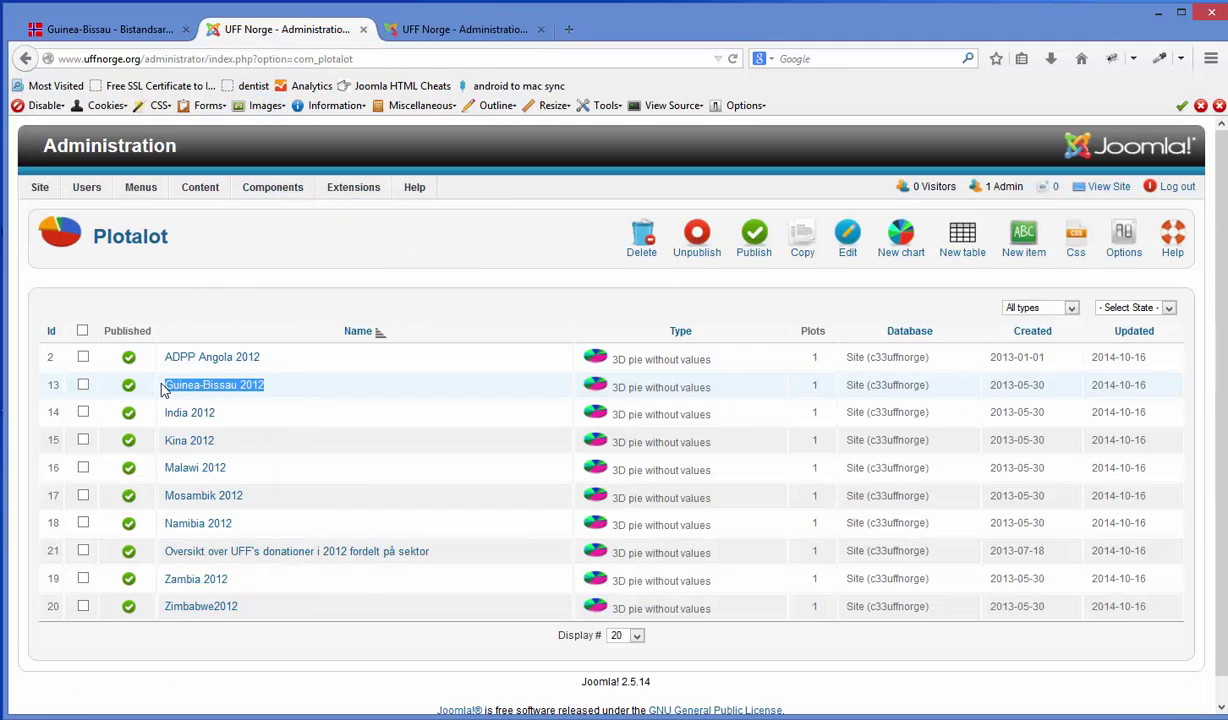
left_click(131, 33)
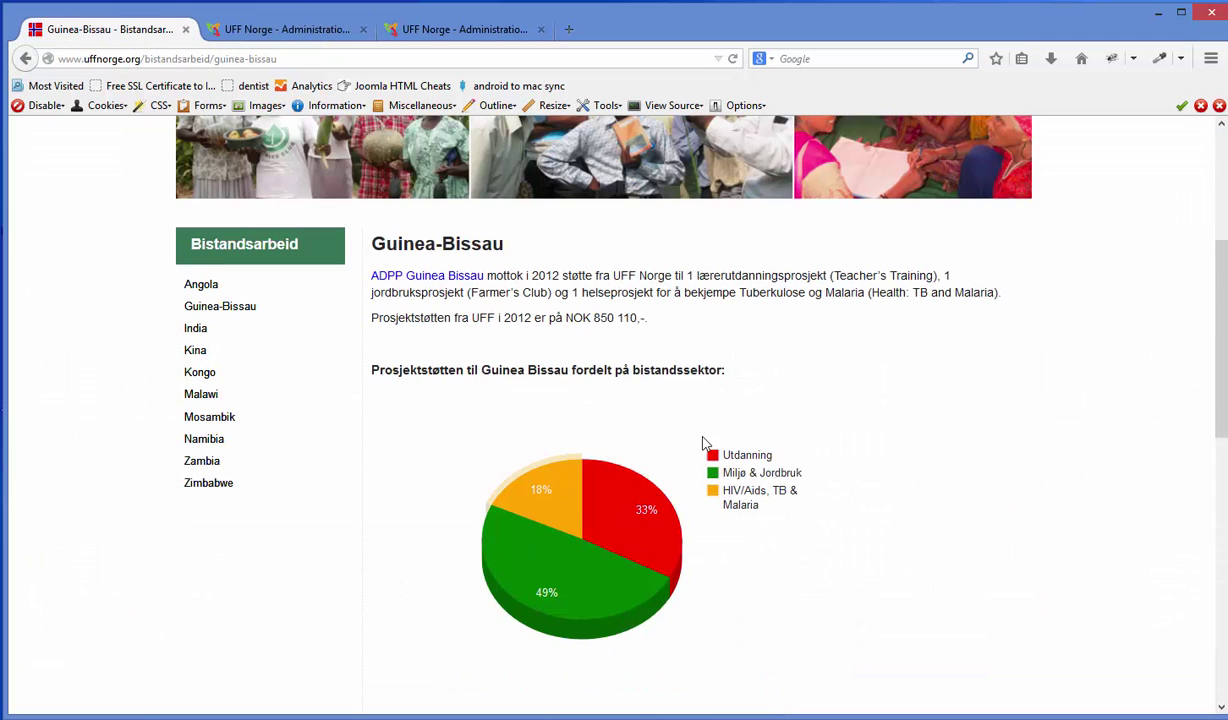
left_click(277, 33)
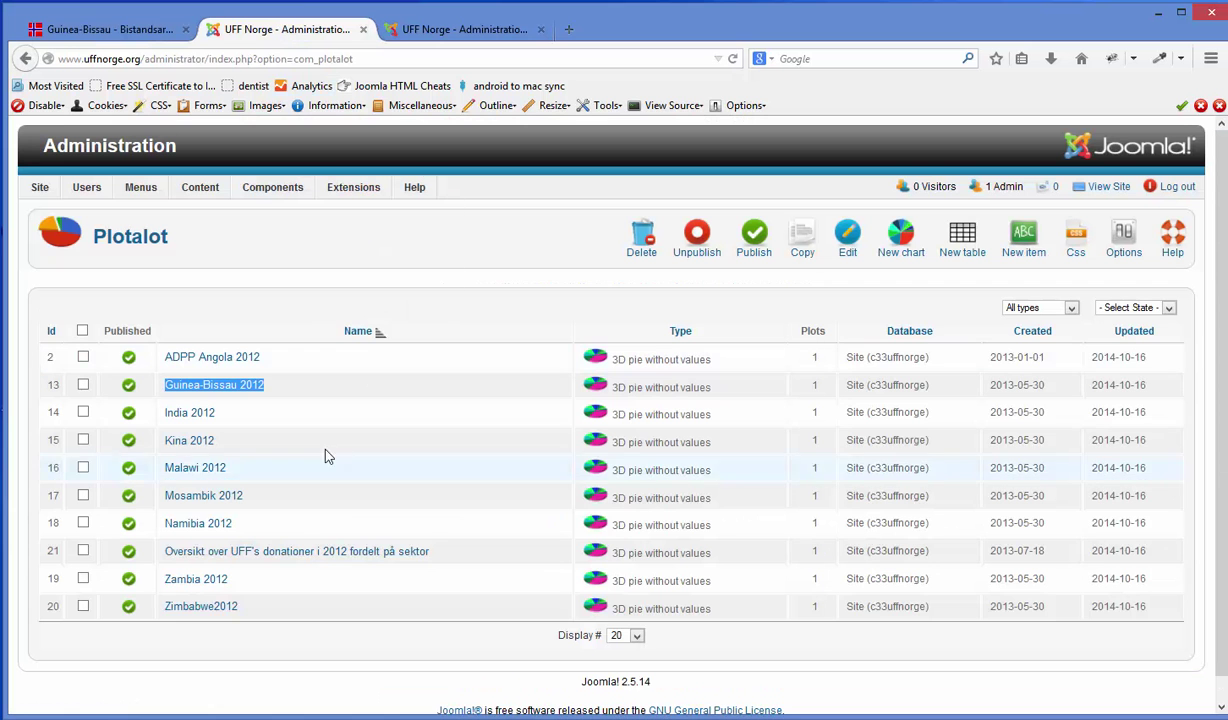
left_click(318, 392)
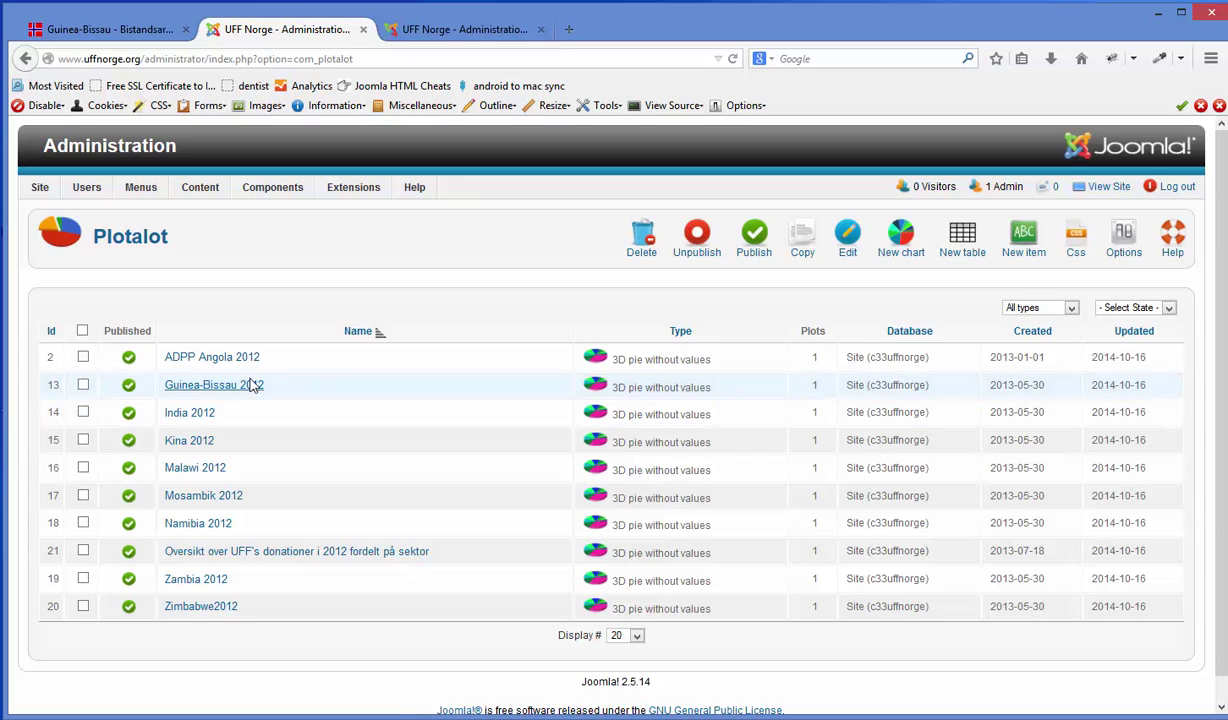
Step: Copy the Guinea-Bissau 2012 chart, naming the copy Guinea-Bissau 2013 and its plot Guinea-Bissau2013
left_click(83, 386)
left_click(801, 240)
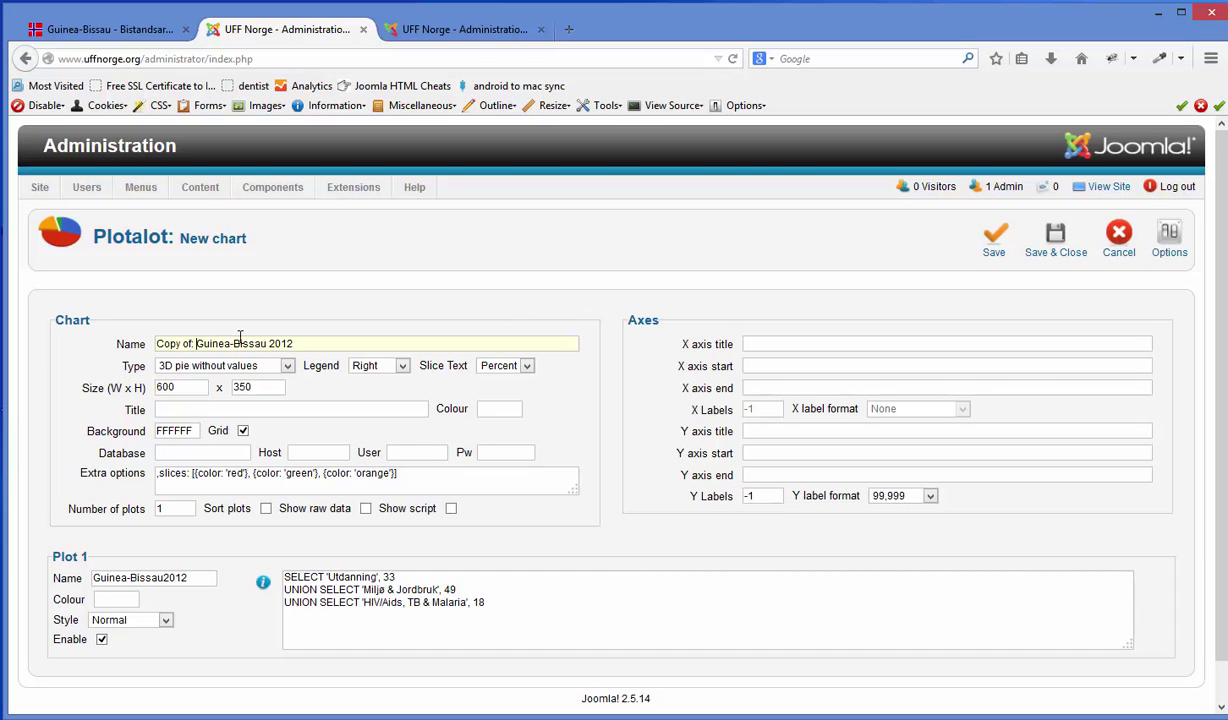
key("BackSpace")
key("BackSpace")
key("BackSpace")
key("BackSpace")
key("BackSpace")
key("BackSpace")
key("BackSpace")
key("BackSpace")
key("BackSpace")
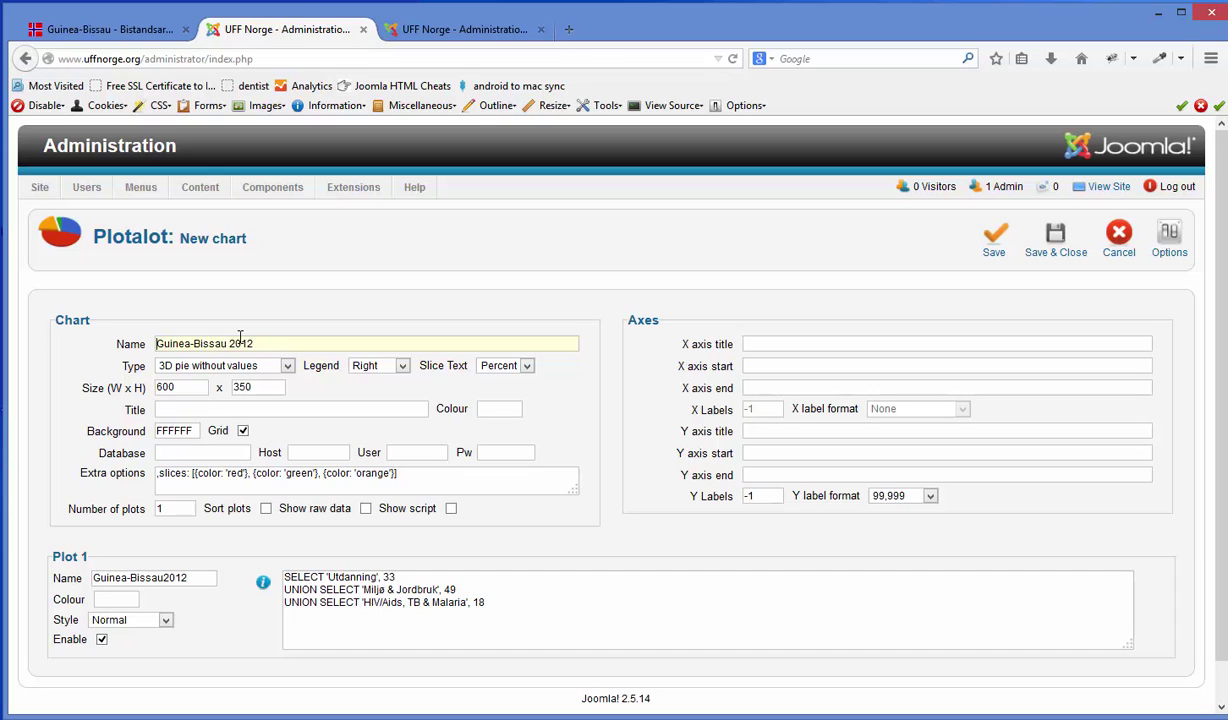
left_click_drag(247, 345, 260, 345)
type("33")
Step: Examine the chart's slice colour options and Plot 1 query alongside the pie chart on the public page
left_click_drag(430, 480, 106, 474)
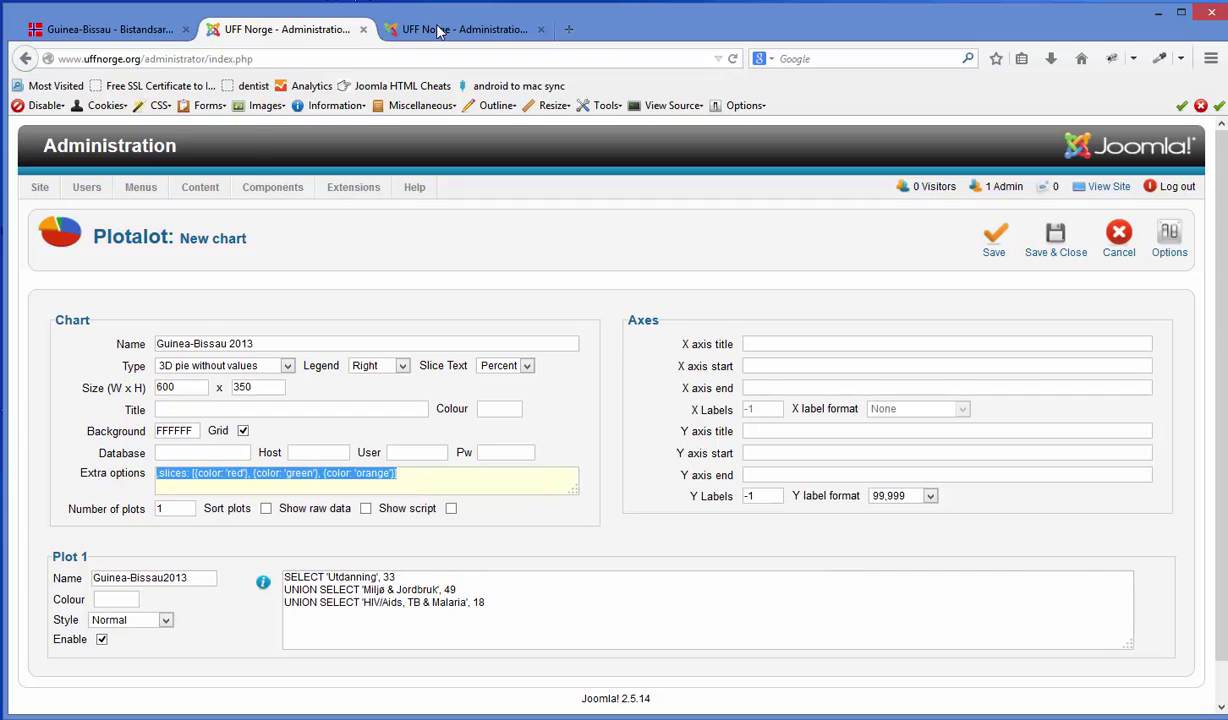
left_click(128, 40)
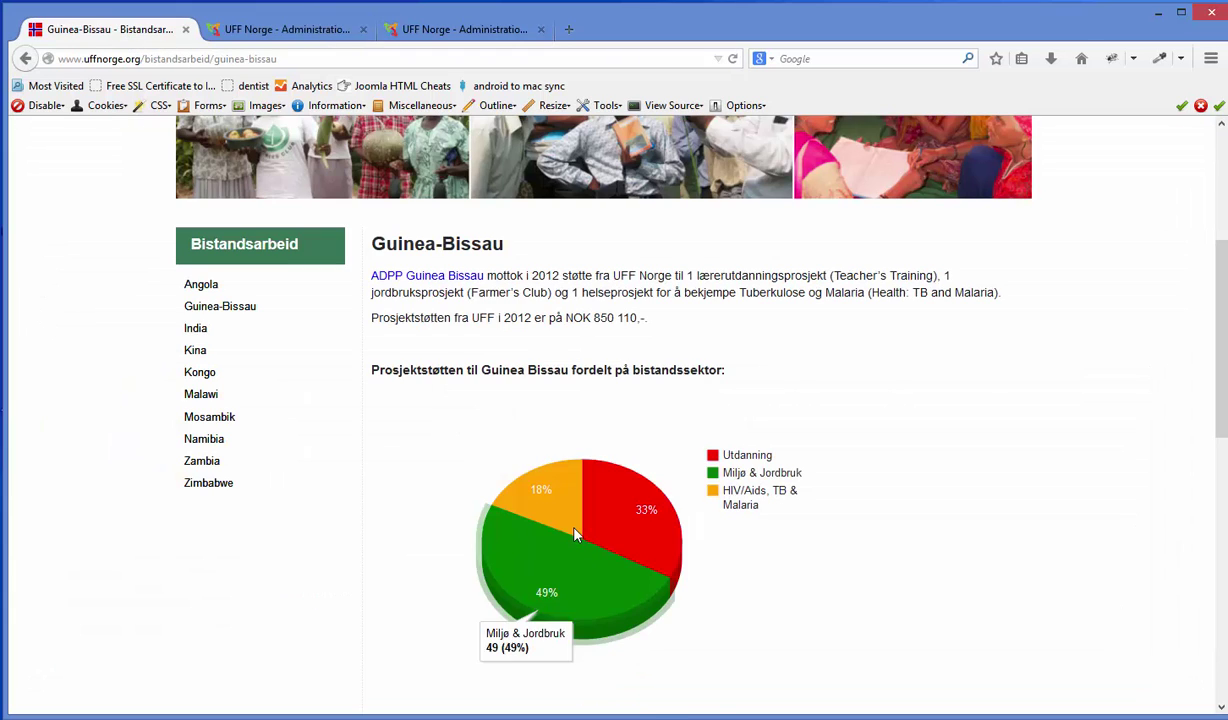
left_click(285, 30)
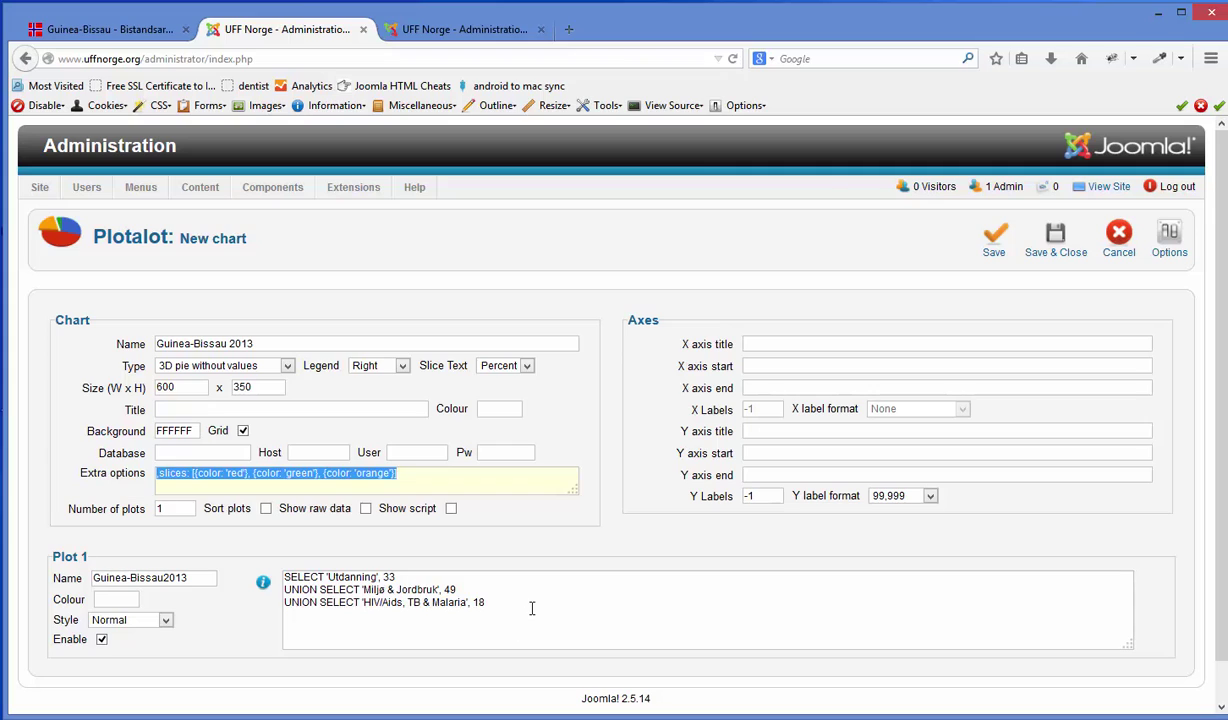
left_click_drag(531, 609, 252, 548)
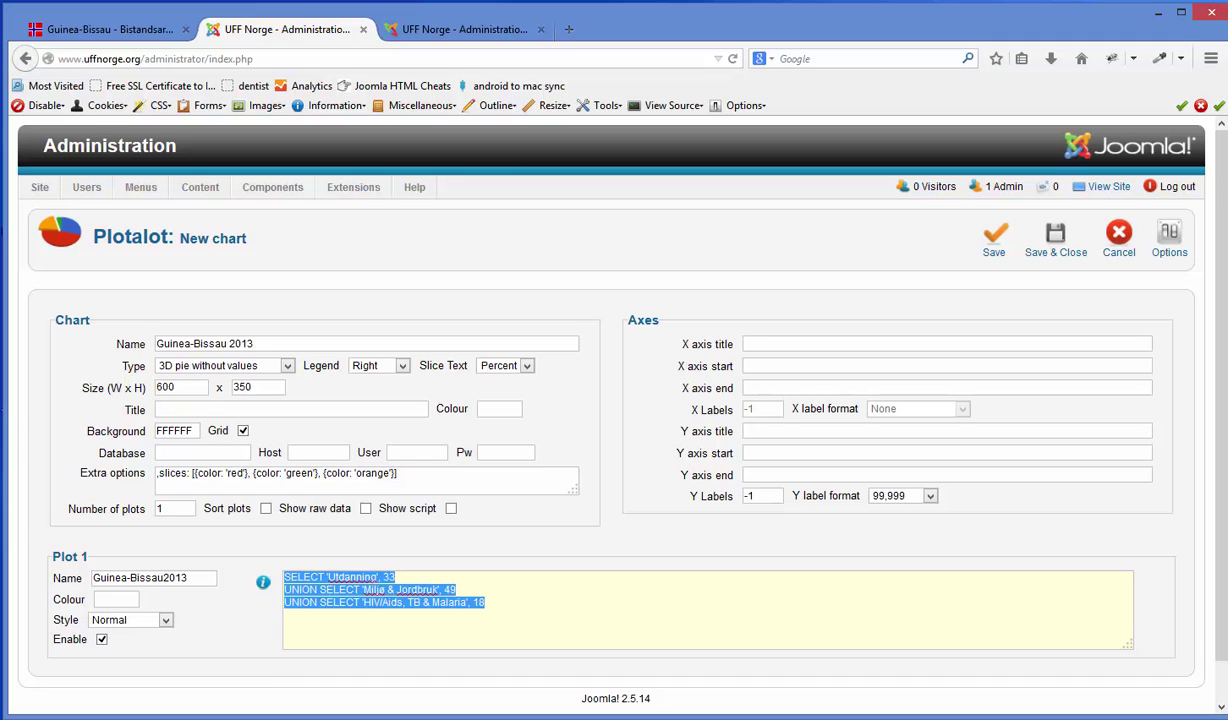
left_click(310, 636)
Step: Switch to Notepad and examine the prepared slice colours and SELECT lines, comparing their UNION SELECT syntax with the Plot 1 query
key("alt+Tab")
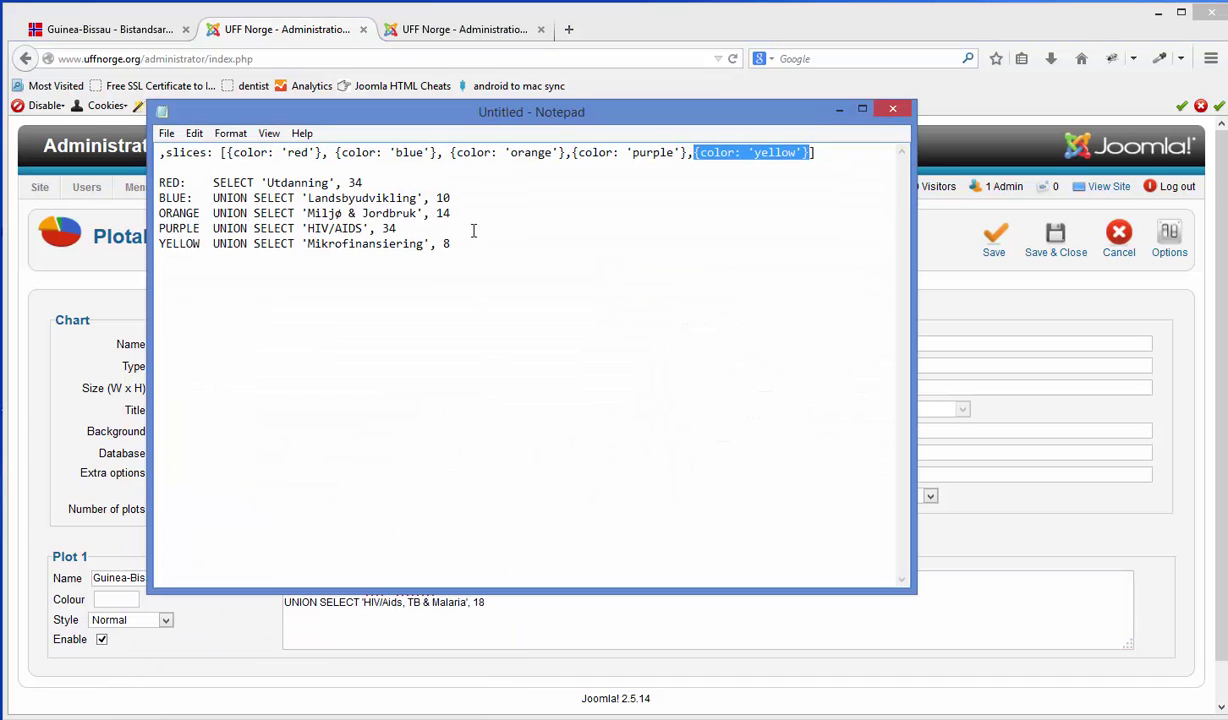
left_click_drag(513, 114, 793, 58)
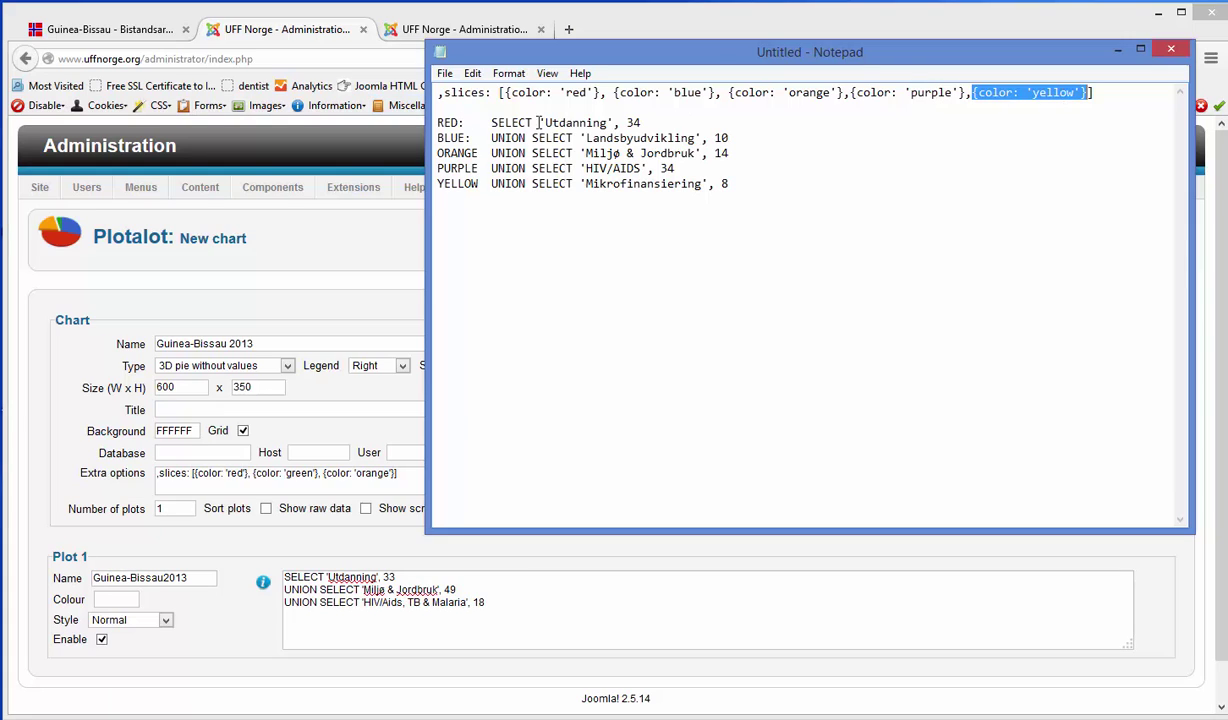
left_click_drag(546, 122, 601, 124)
double_click(633, 122)
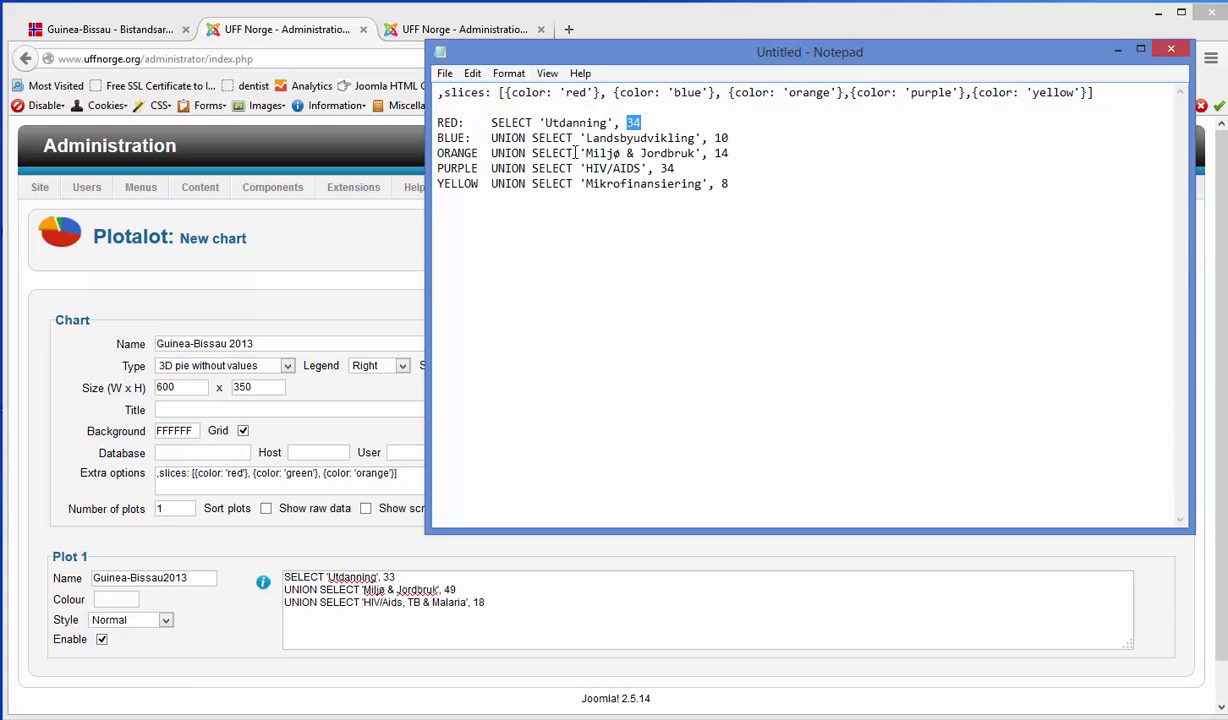
left_click_drag(588, 143, 729, 138)
left_click_drag(499, 124, 491, 124)
left_click(512, 125)
left_click_drag(492, 122, 572, 138)
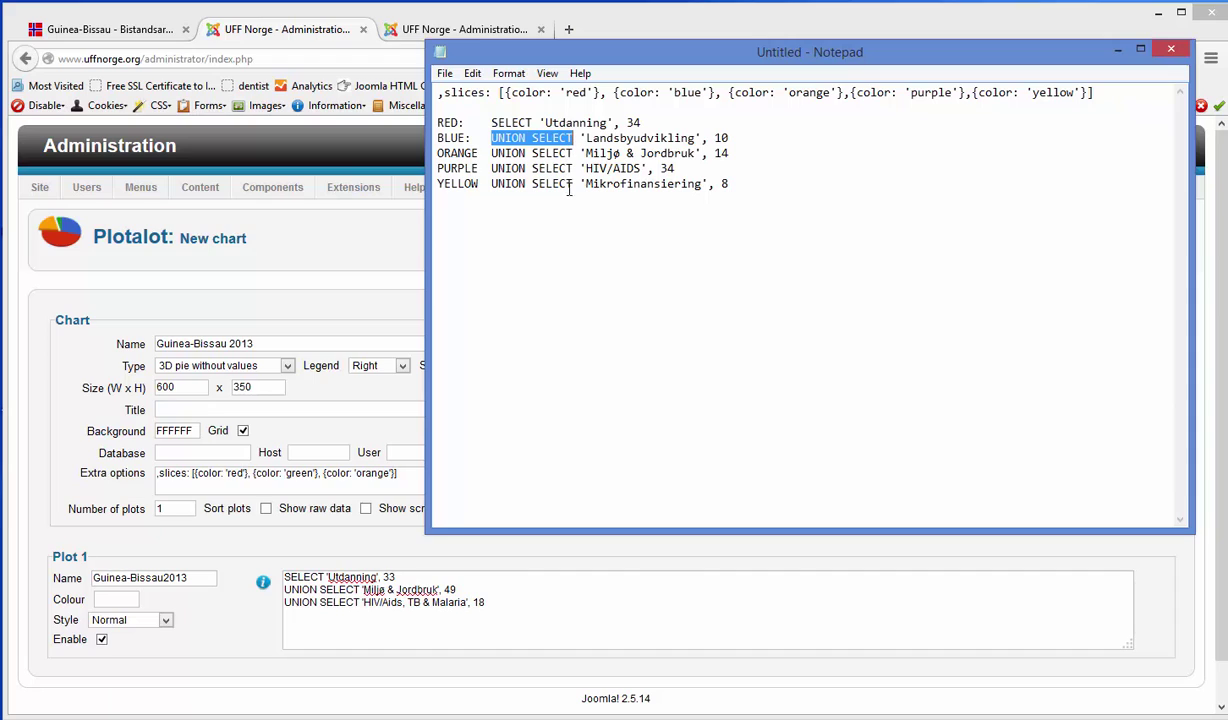
left_click(564, 234)
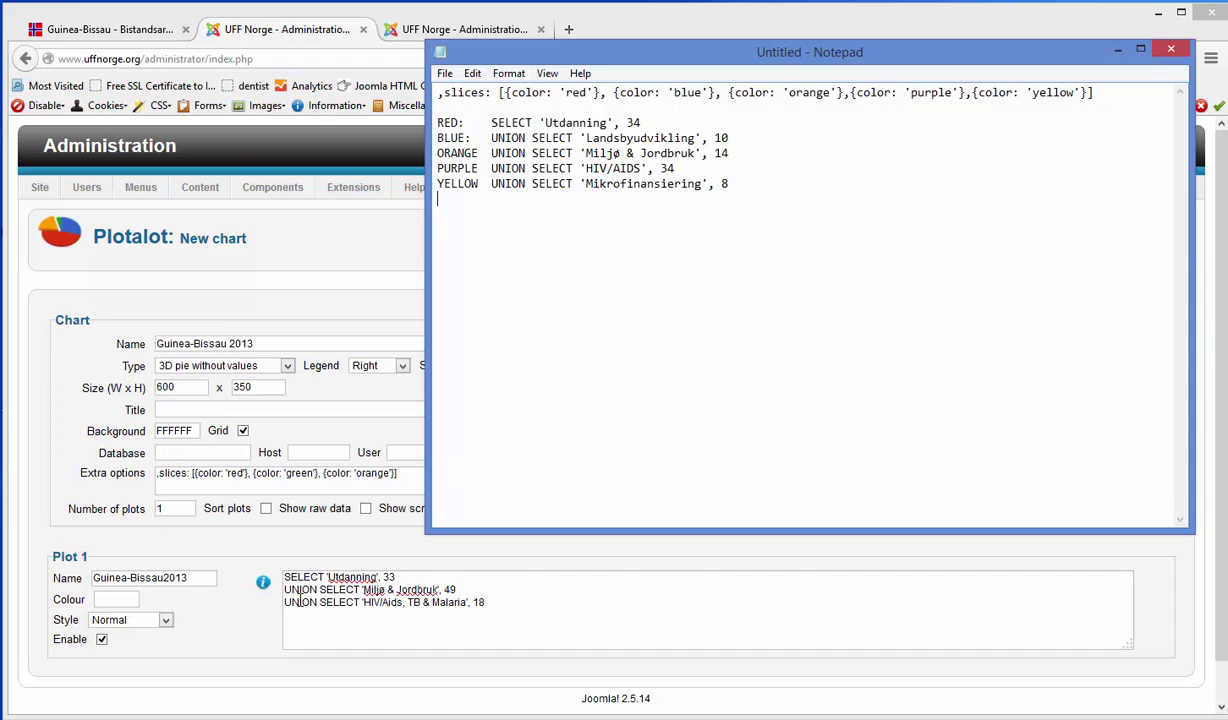
left_click_drag(285, 580, 358, 590)
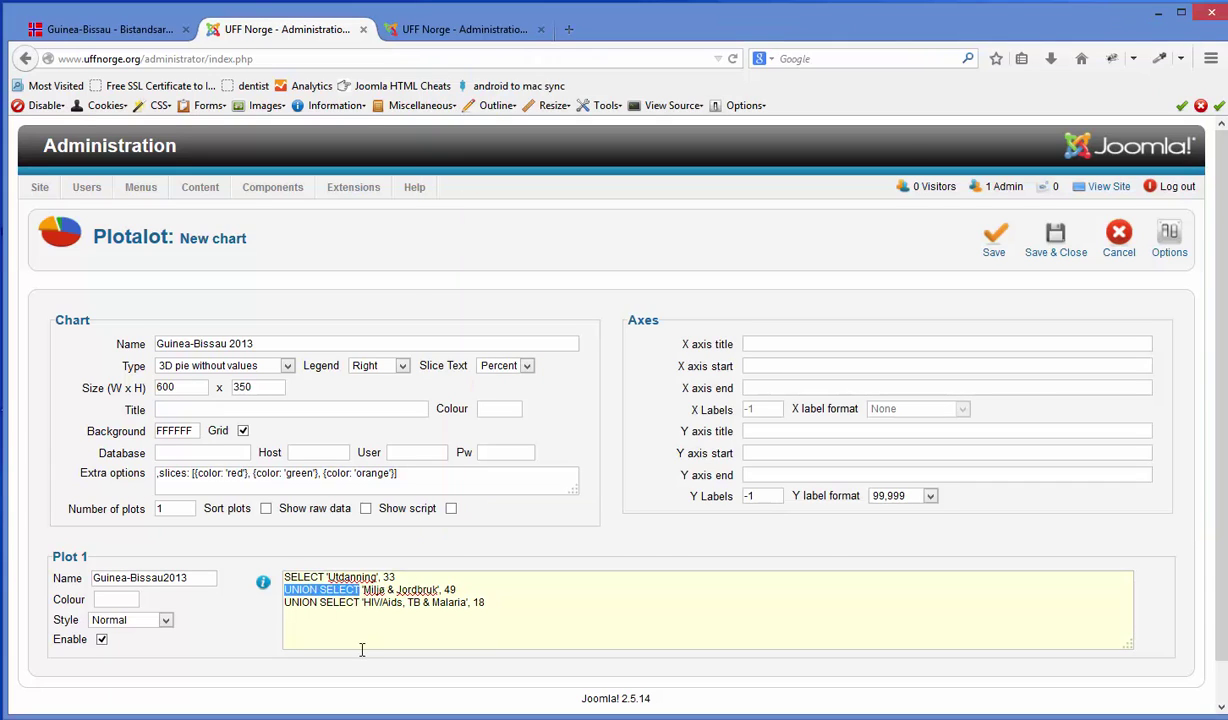
left_click(367, 629)
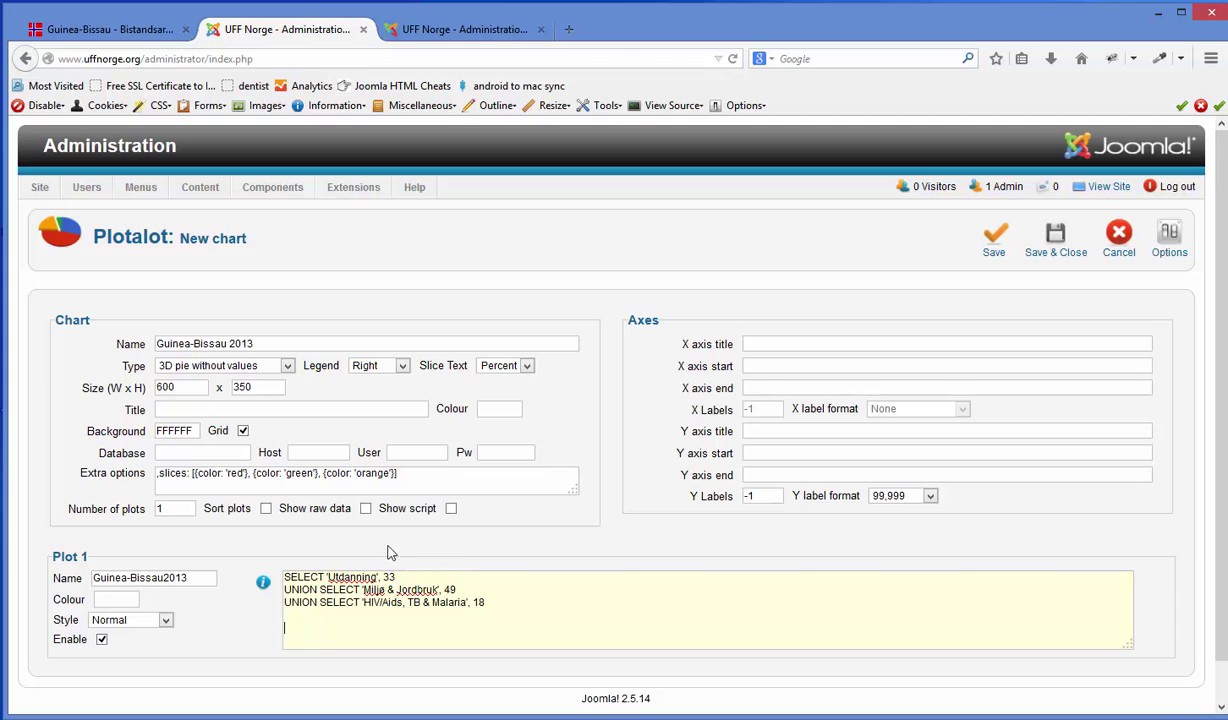
Step: Set the Plot 1 query values to 20 for Utdanning, 50 for Miljø & Jordbruk and 30 for HIV/Aids, TB & Malaria, and save and close the chart
left_click_drag(384, 577, 398, 578)
type("20")
left_click_drag(444, 590, 458, 590)
type("50")
left_click_drag(474, 603, 484, 603)
type("30")
left_click(995, 250)
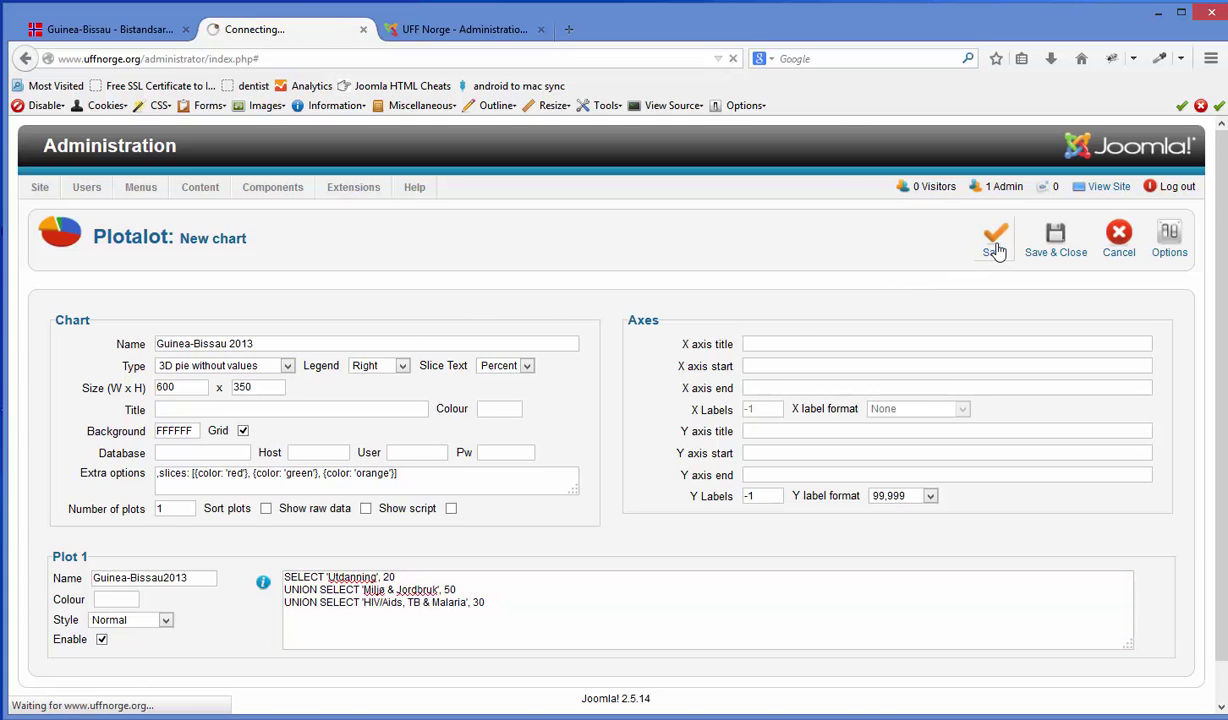
left_click(1050, 253)
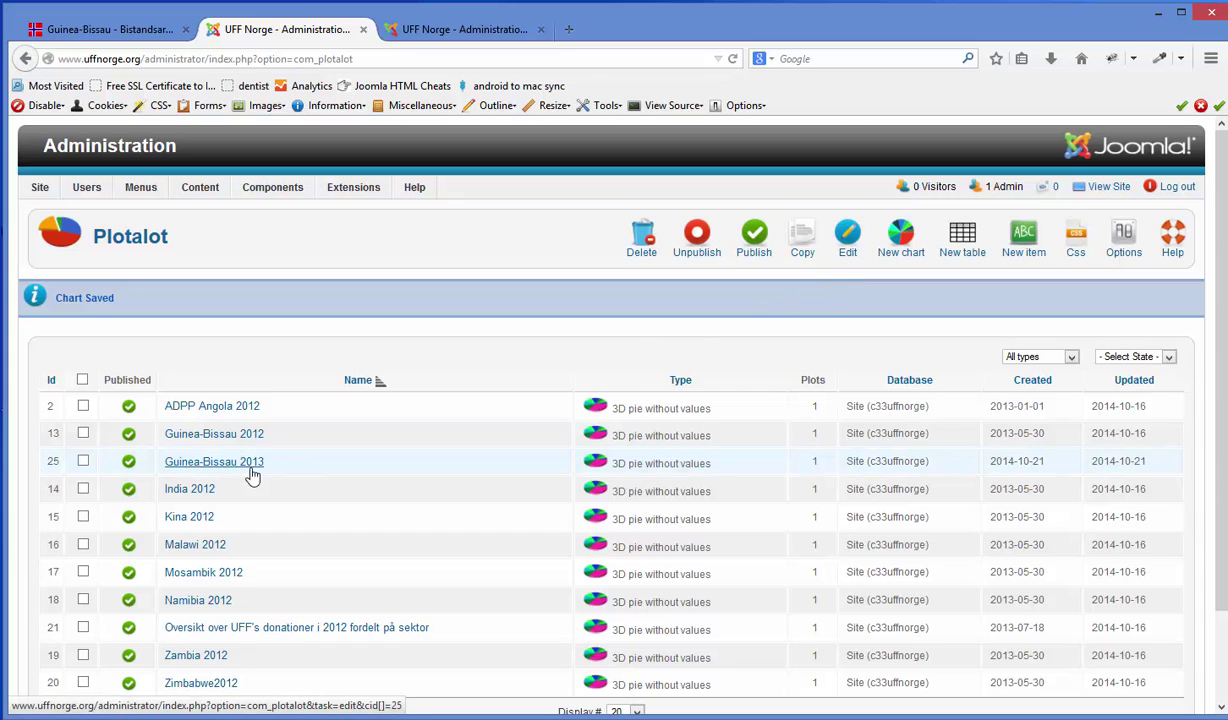
Step: Look up the Guinea-Bissau 2013 chart's ID, set the plotalot tag in the Guinea-Bissau article to id 25, and save the article
double_click(53, 461)
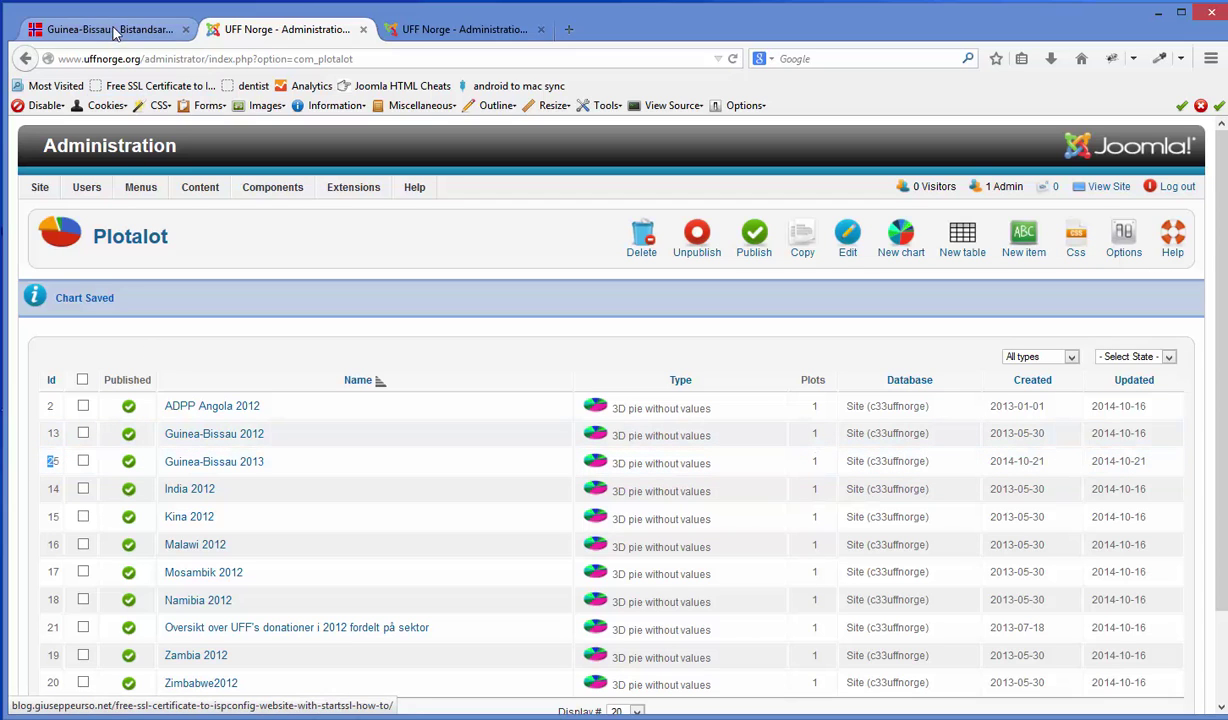
left_click(418, 30)
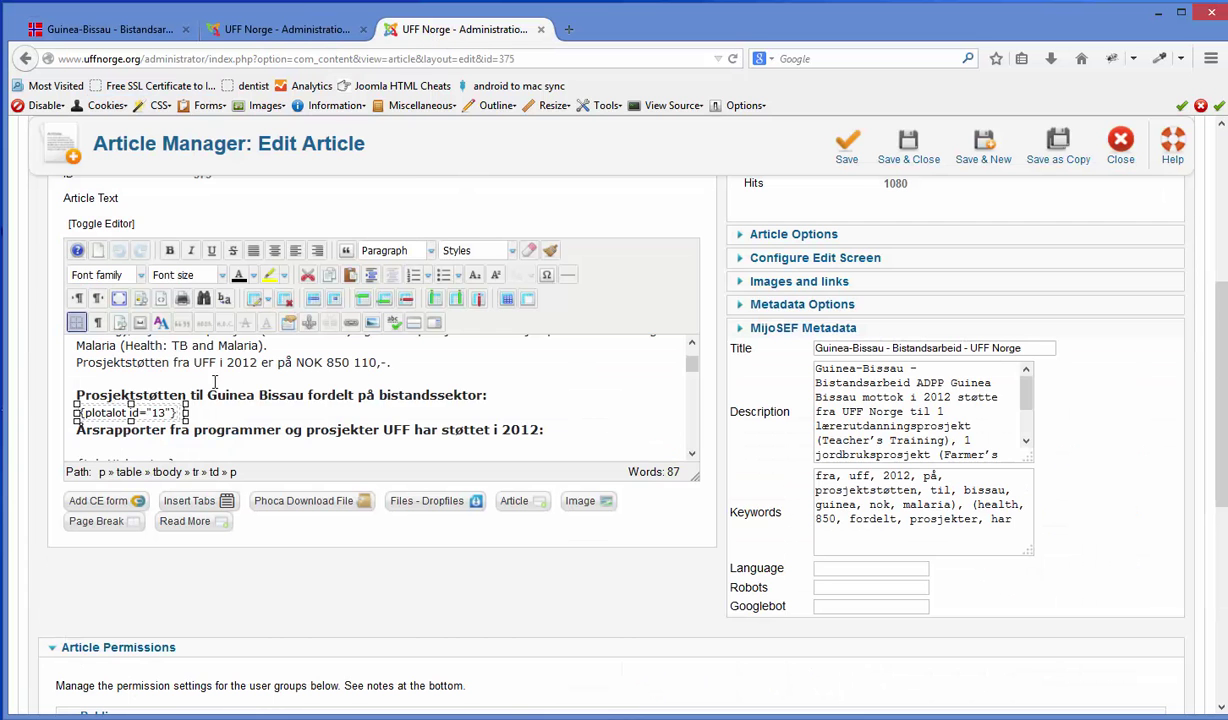
left_click(202, 410)
key("BackSpace")
key("BackSpace")
type("35")
left_click(231, 30)
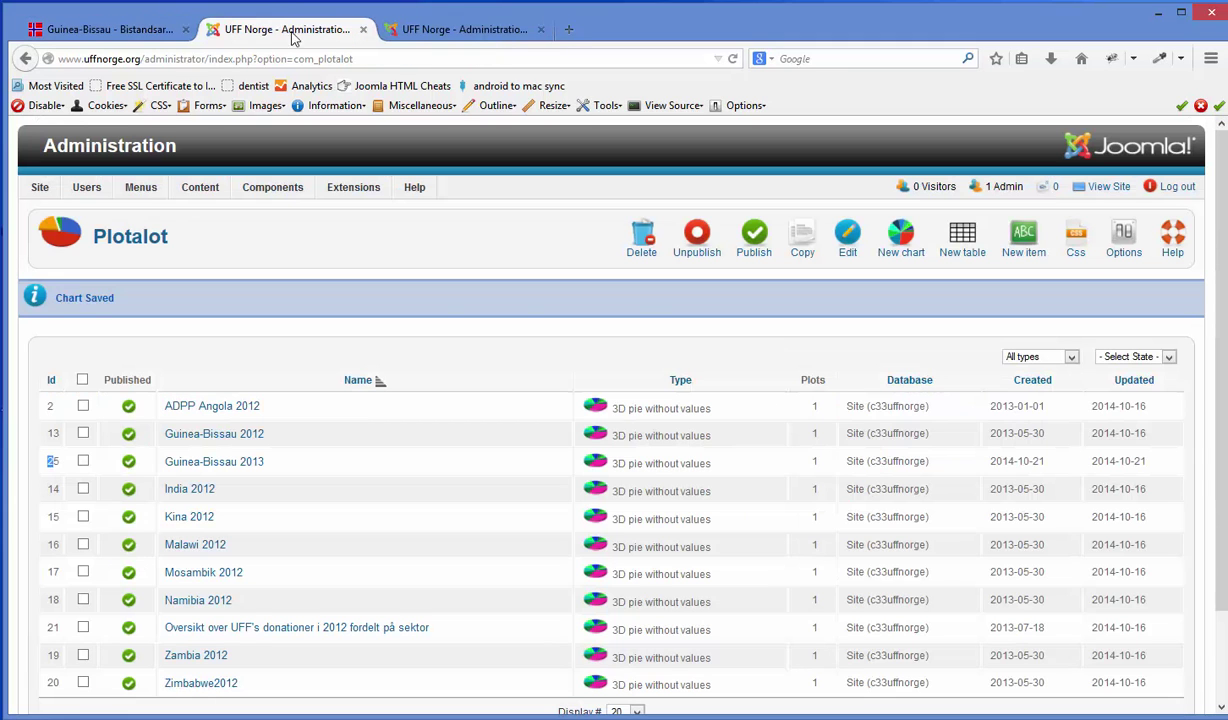
left_click(398, 32)
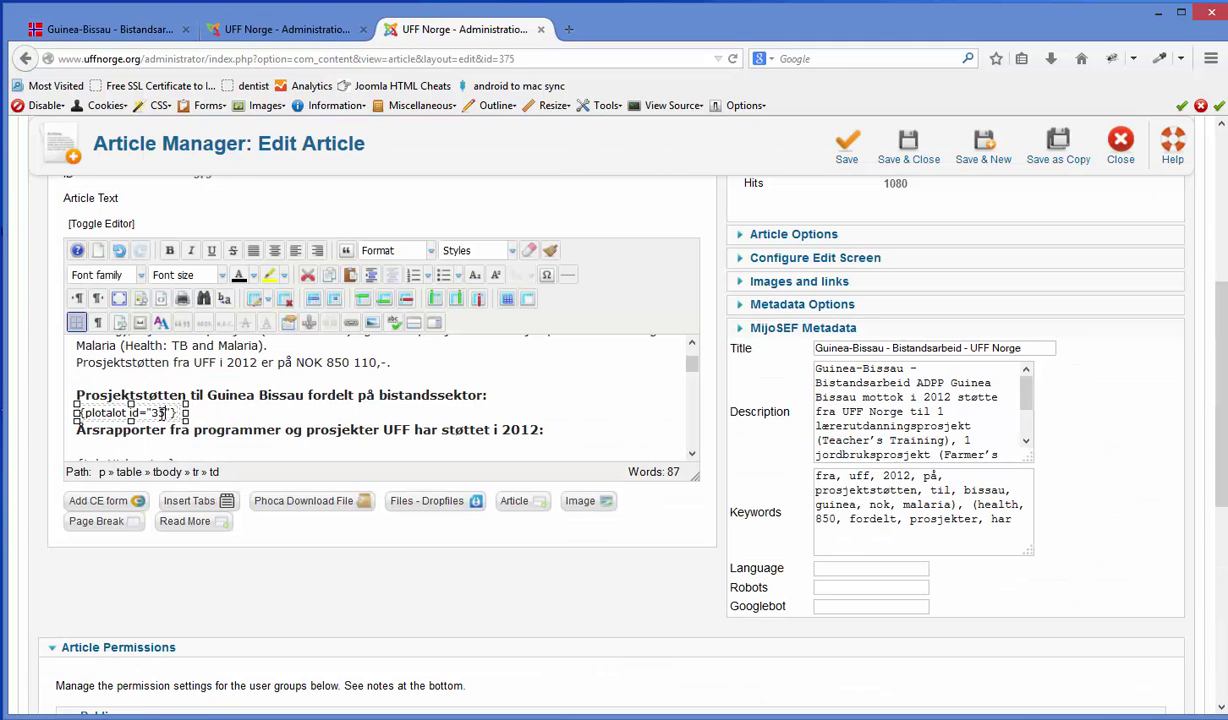
key("BackSpace")
type("2")
left_click(843, 155)
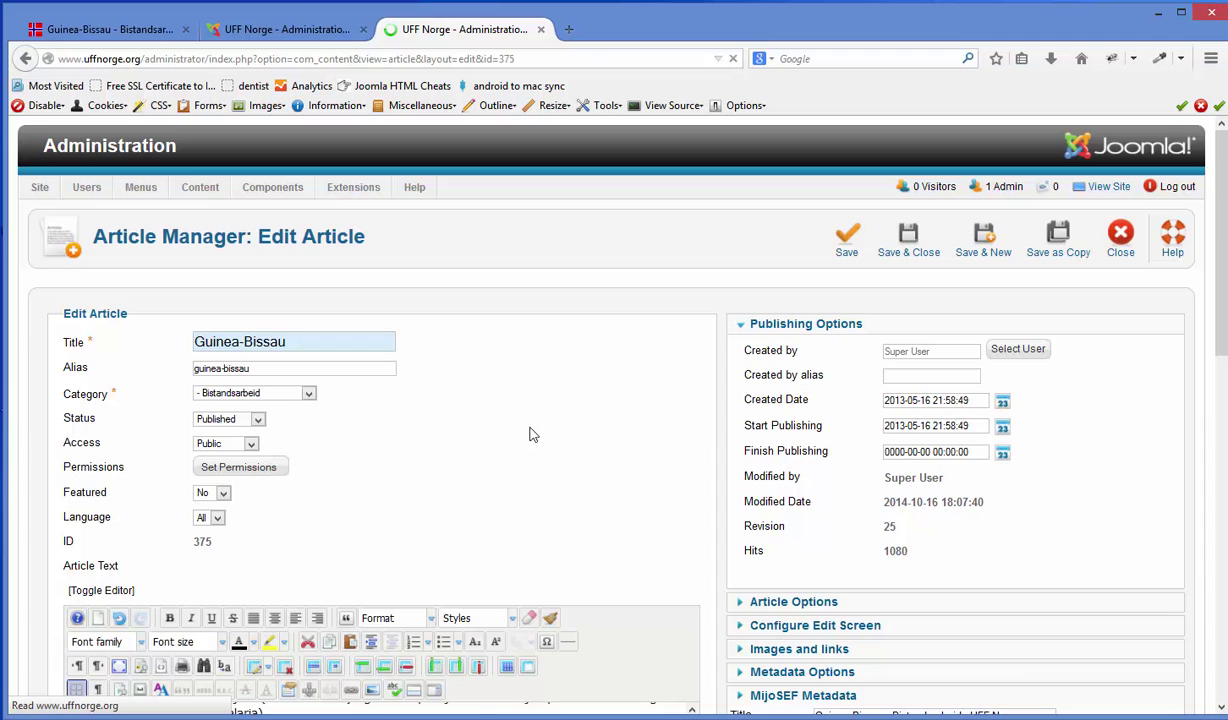
Step: Review the saved article's introductory text and plotalot tag, and reload the public Guinea-Bissau page to view its pie chart
scroll(518, 456, "down", 3)
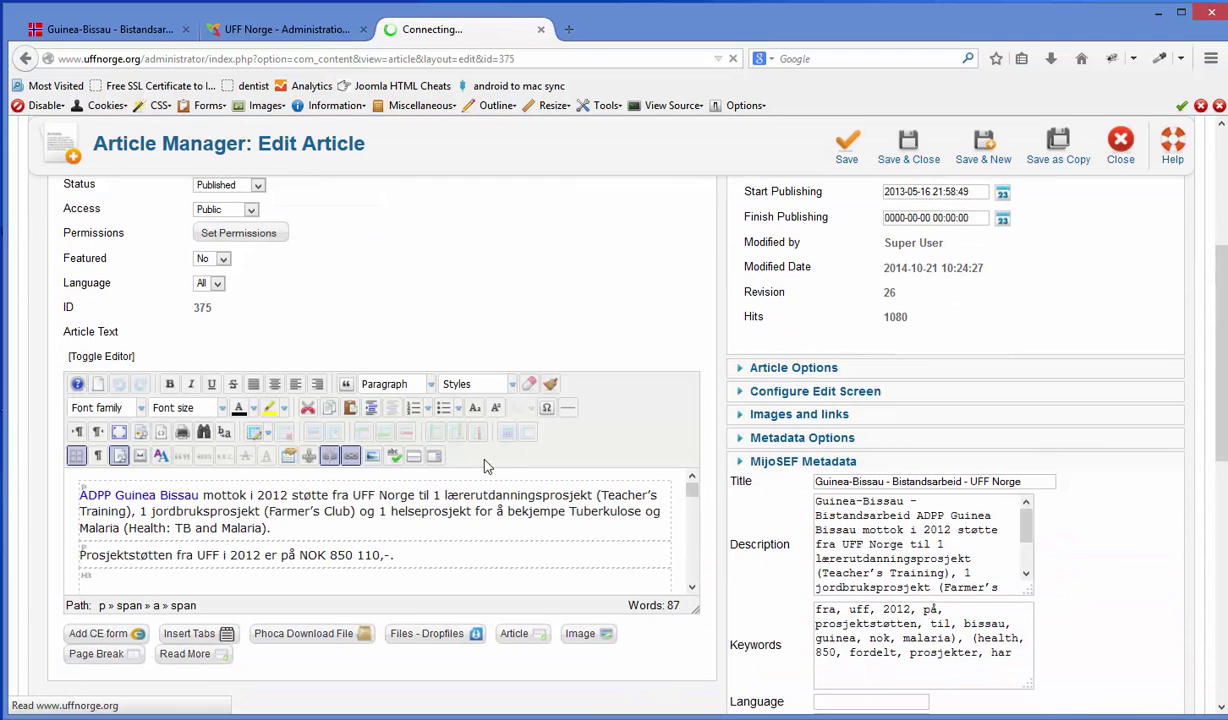
left_click_drag(245, 483, 300, 483)
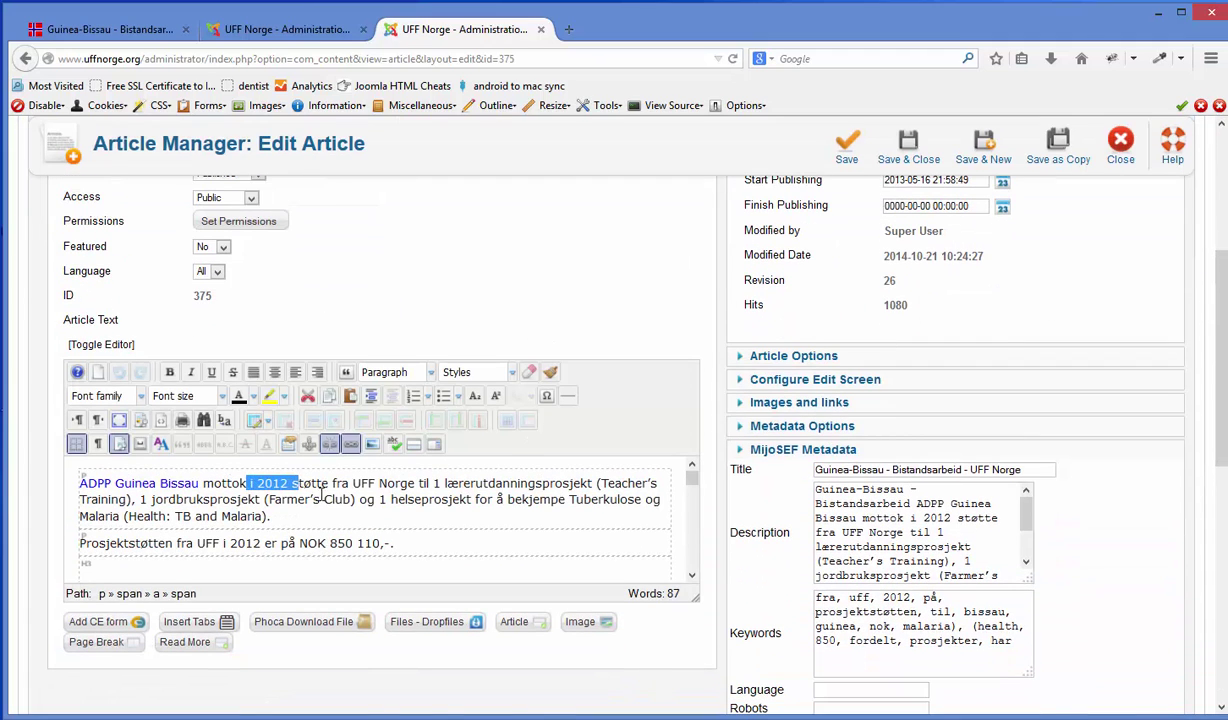
left_click(119, 446)
left_click_drag(386, 529, 192, 455)
left_click(416, 523)
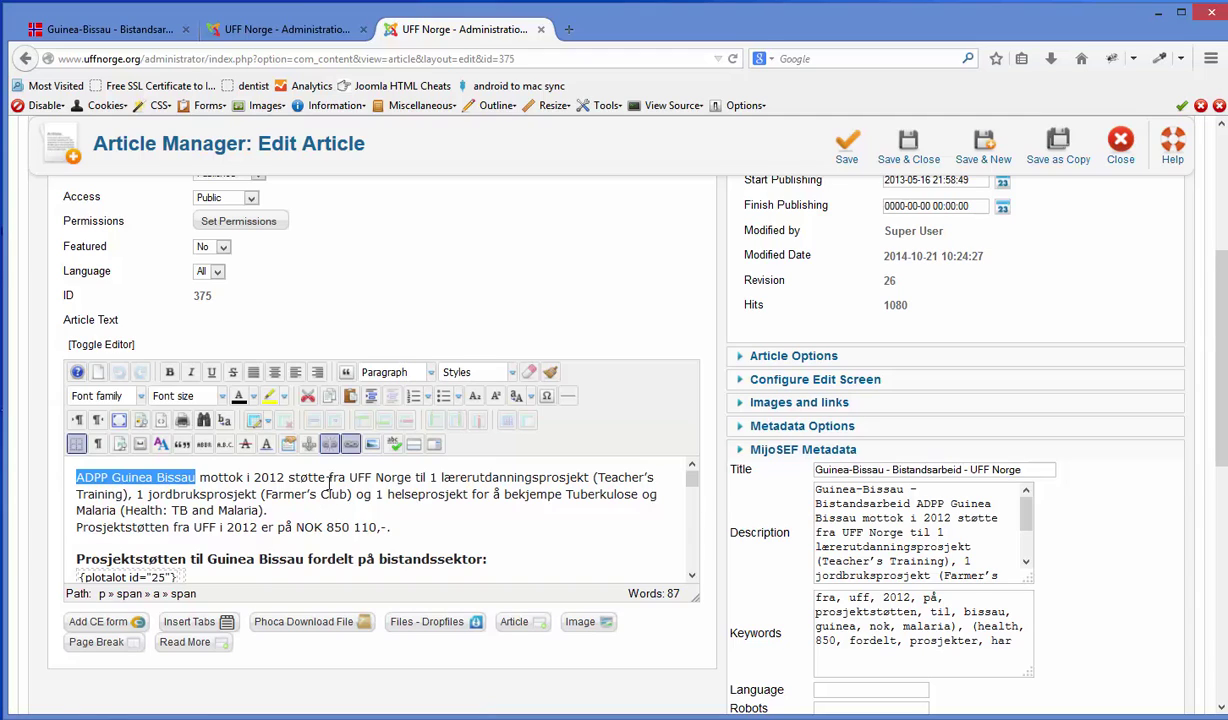
left_click(291, 486)
scroll(285, 490, "down", 2)
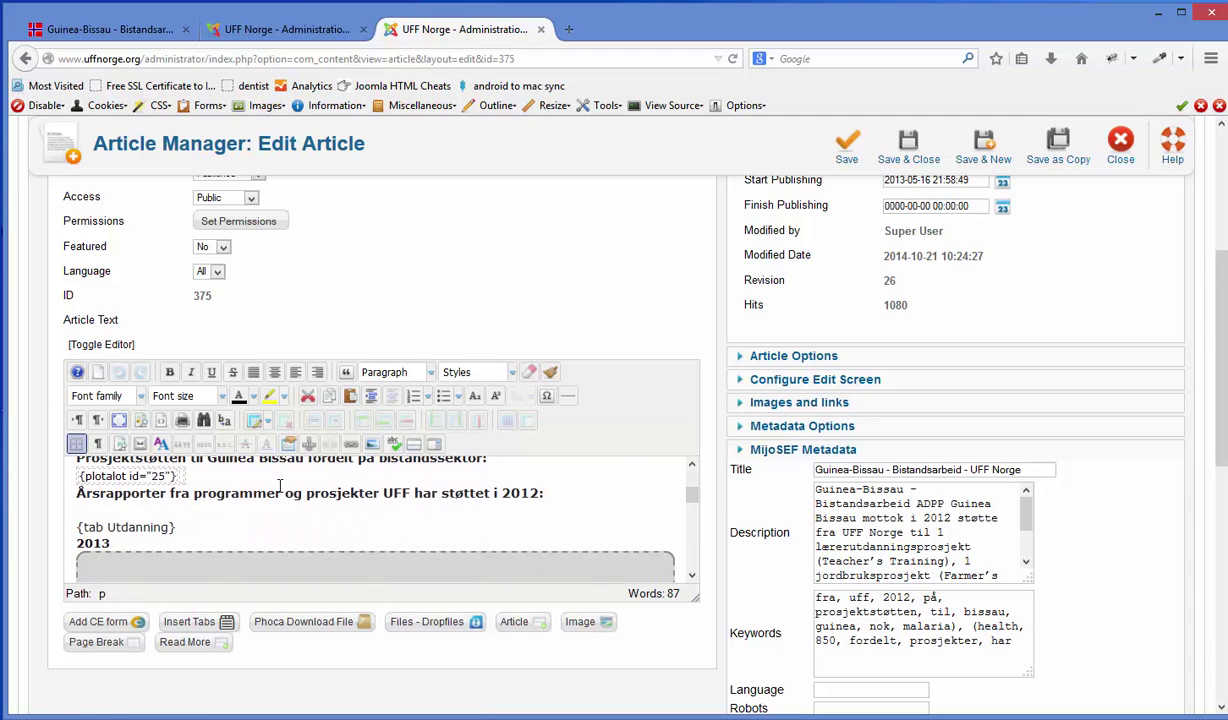
scroll(282, 500, "up", 2)
scroll(282, 500, "down", 2)
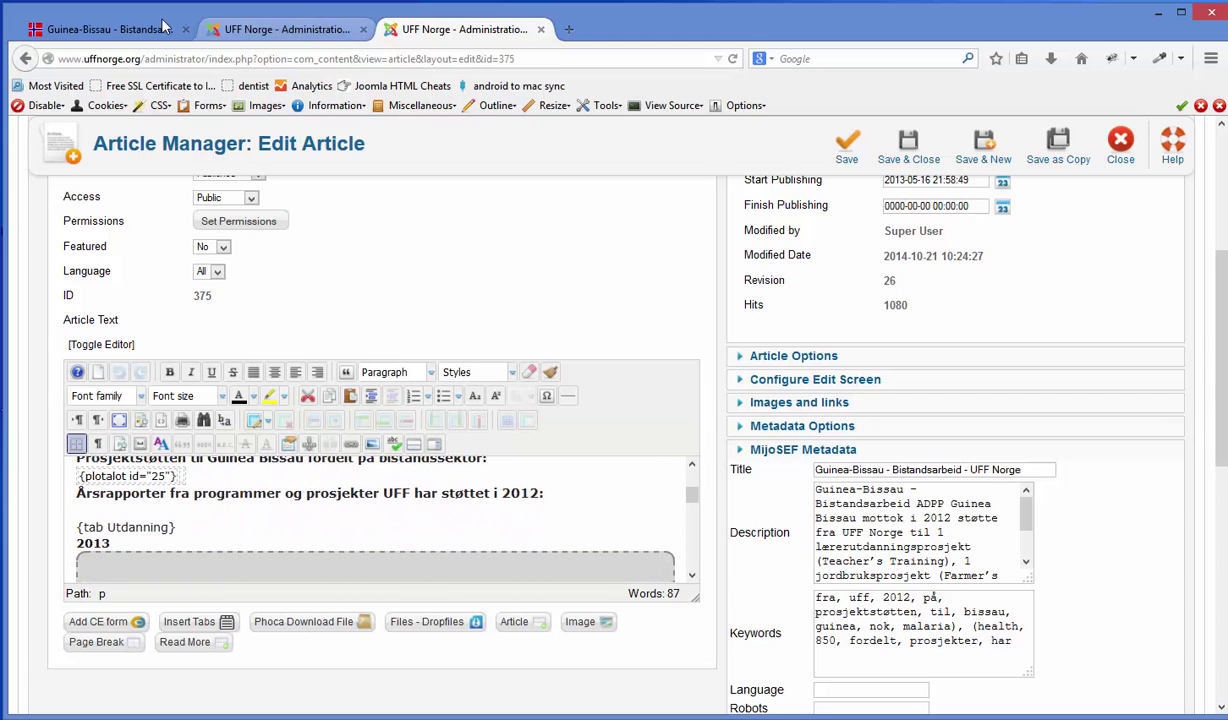
left_click(122, 29)
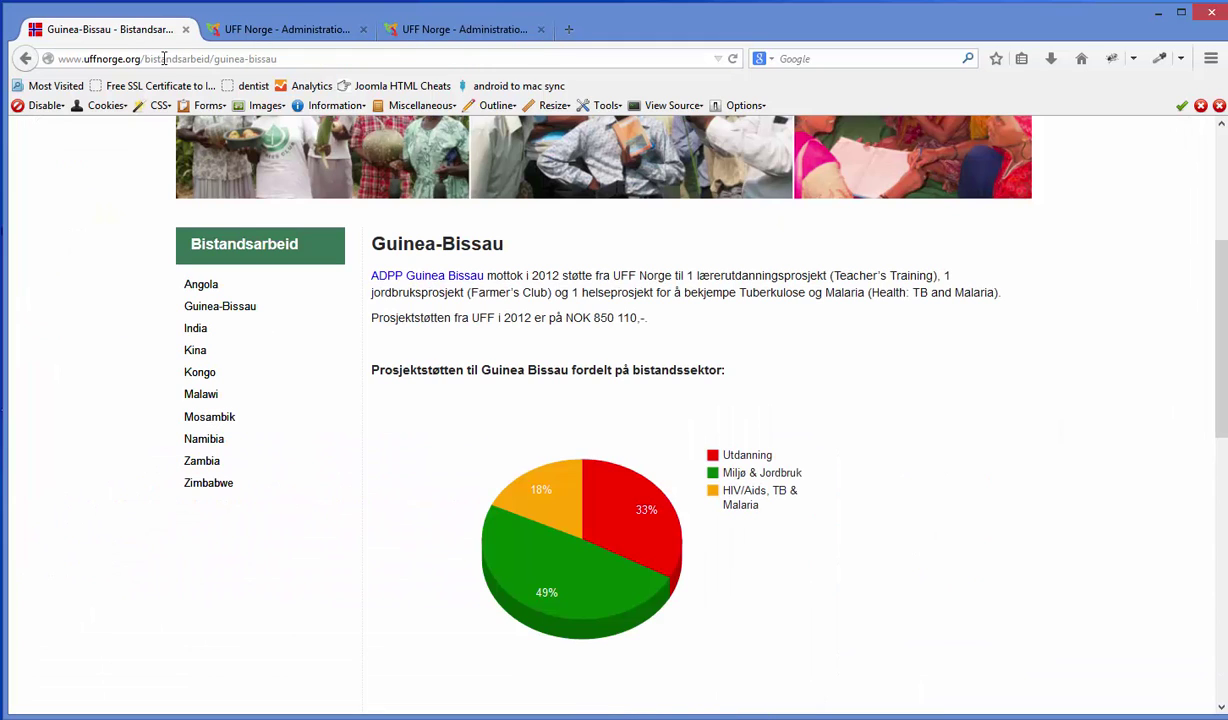
left_click(732, 58)
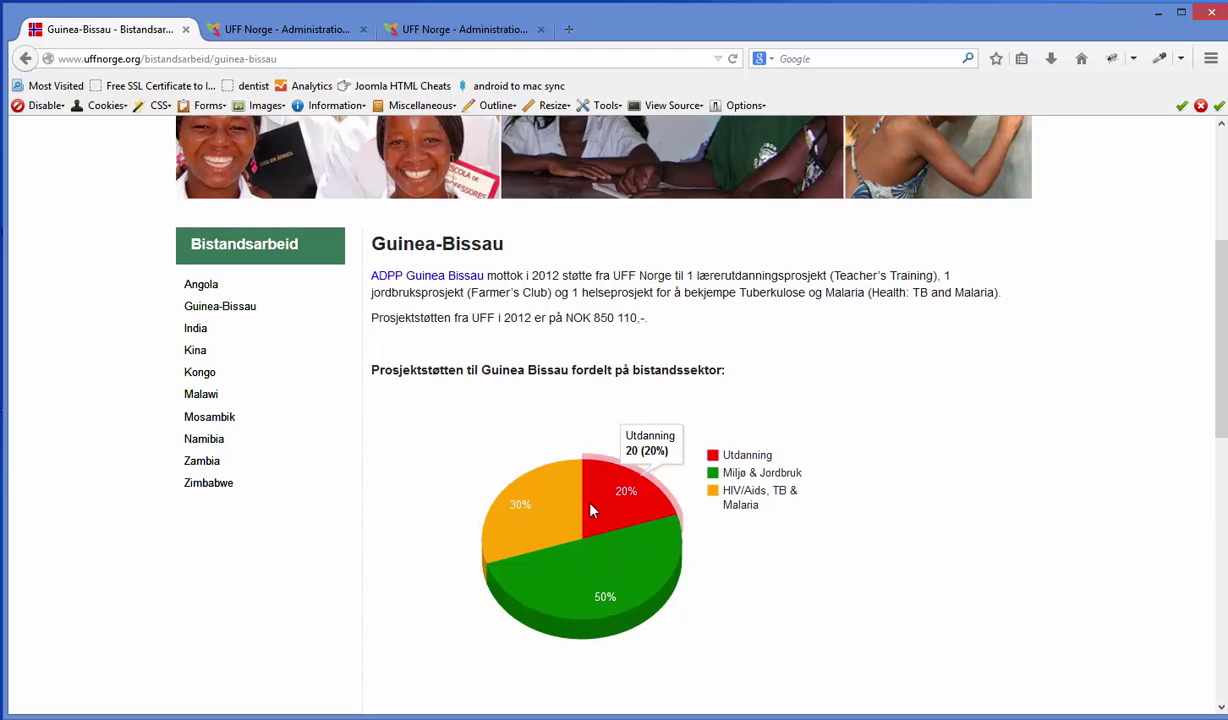
Step: Open the Guinea-Bissau 2013 chart and add the yellow slice colour copied from the Notepad notes to the end of its slices list
left_click(293, 33)
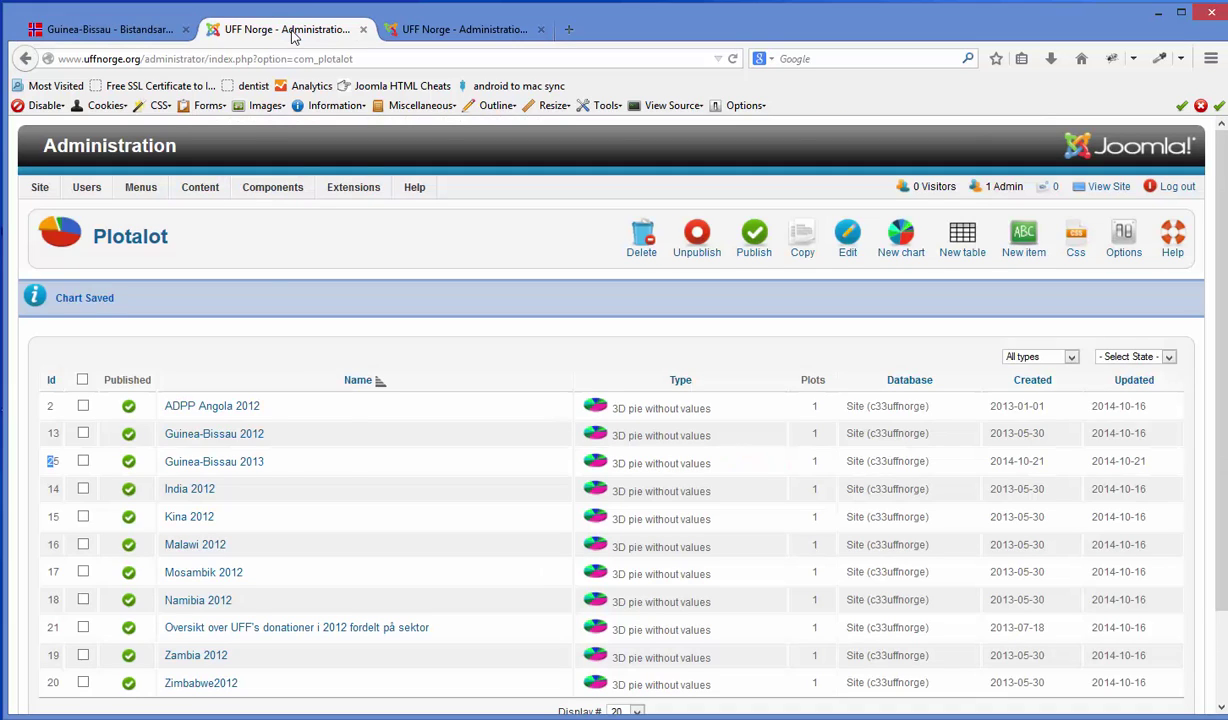
left_click(201, 466)
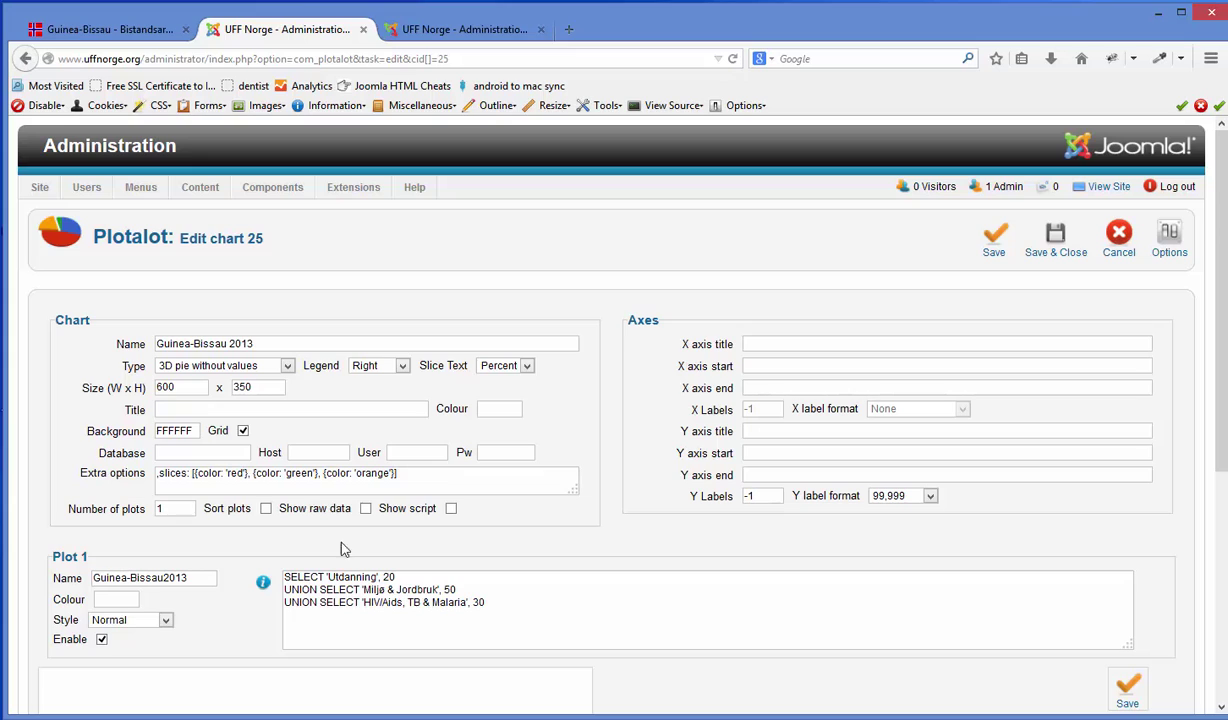
key("alt+Tab")
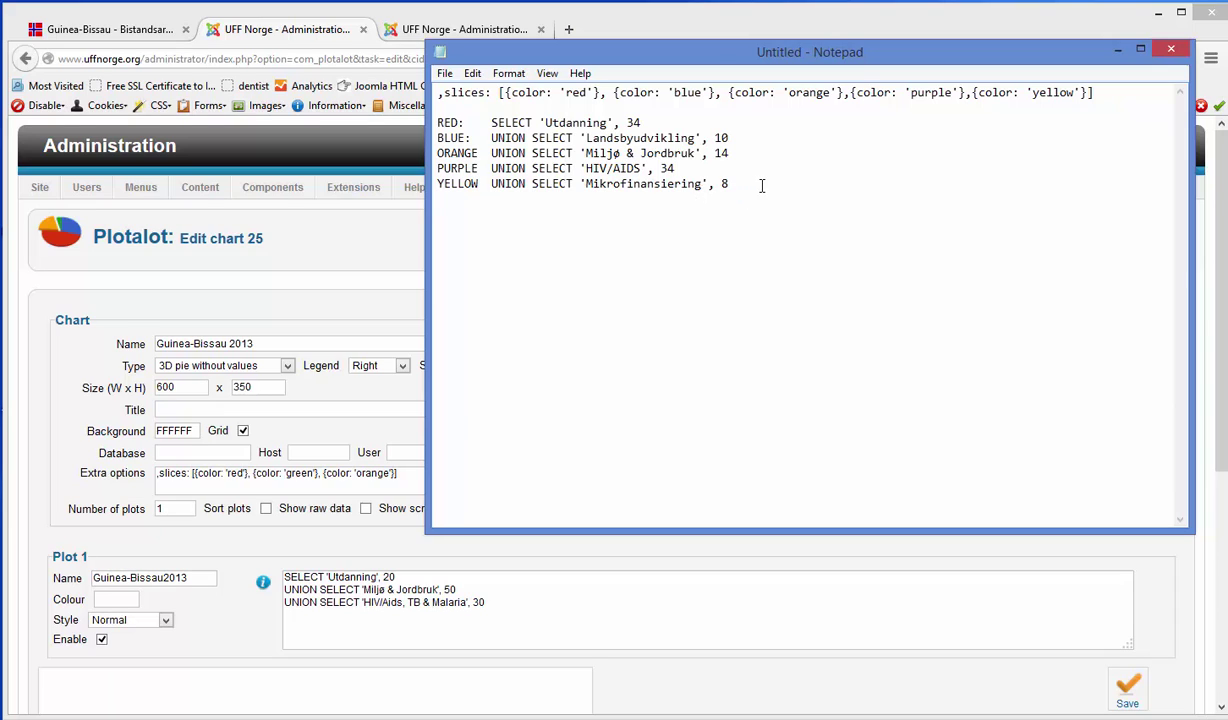
left_click_drag(974, 95, 1087, 97)
key("ctrl+c")
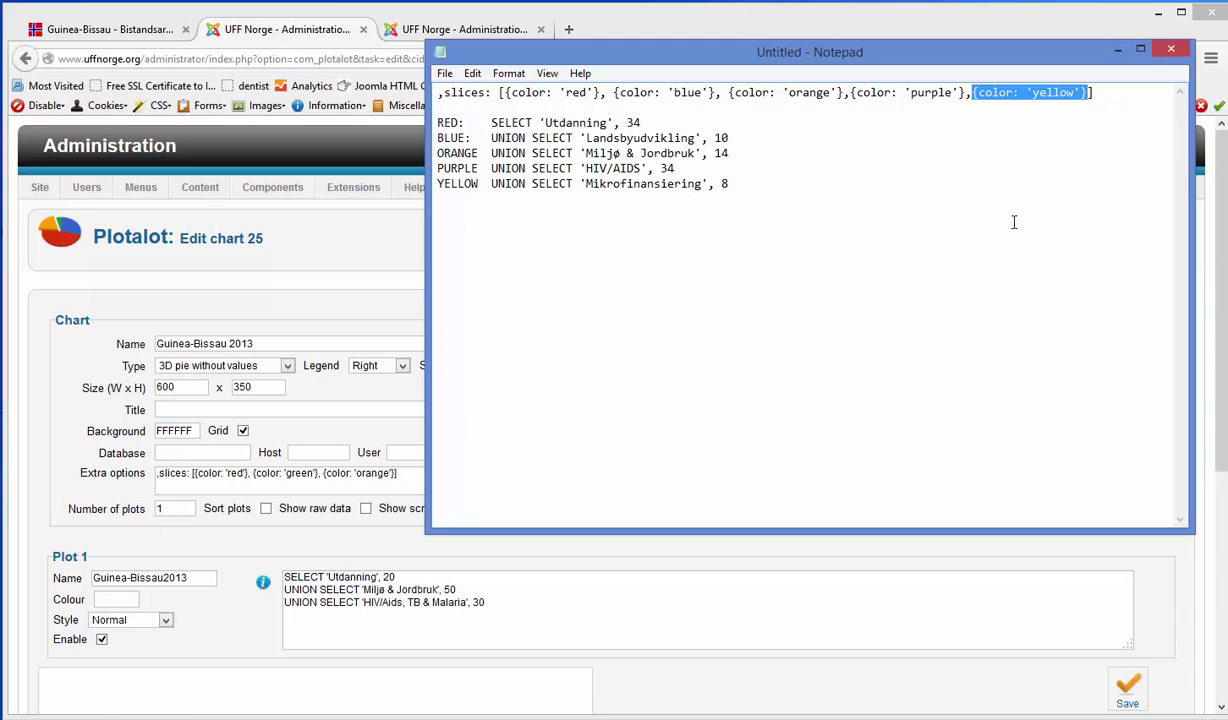
left_click(396, 476)
key("ctrl+v")
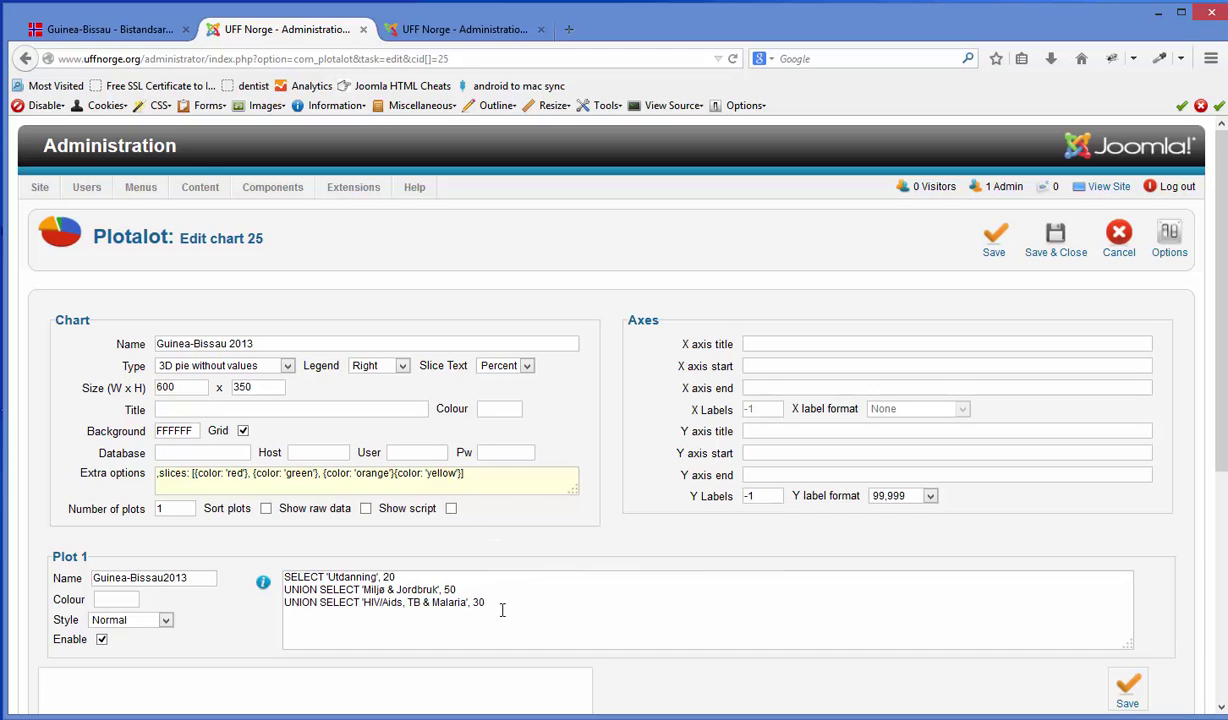
Step: Duplicate the UNION SELECT line for HIV/Aids, TB & Malaria at the end of the Plot 1 query
left_click_drag(488, 604, 286, 603)
key("ctrl+c")
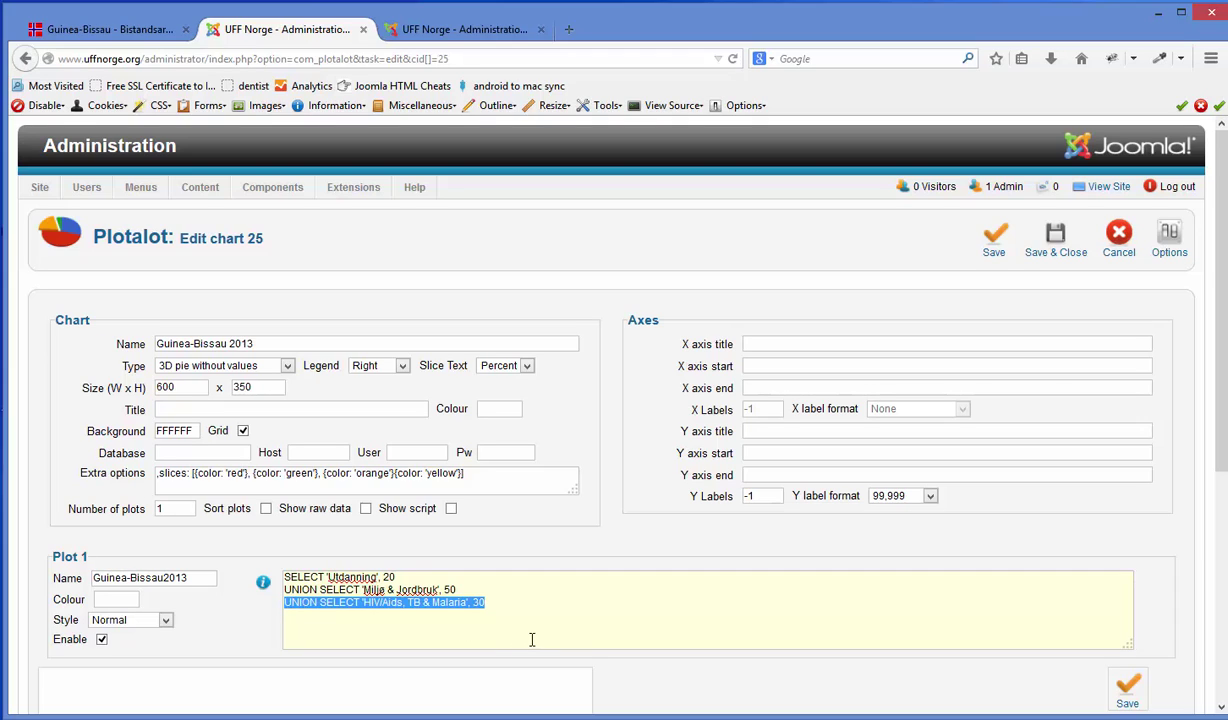
left_click(508, 602)
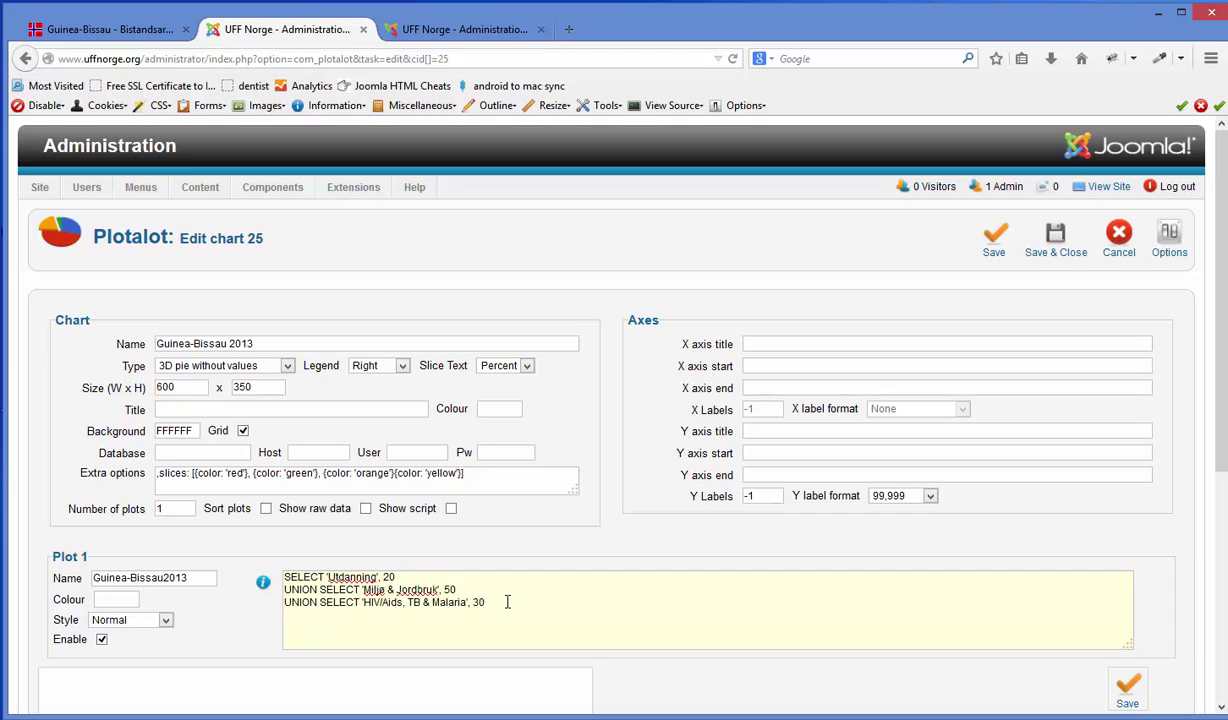
key("Return")
key("ctrl+v")
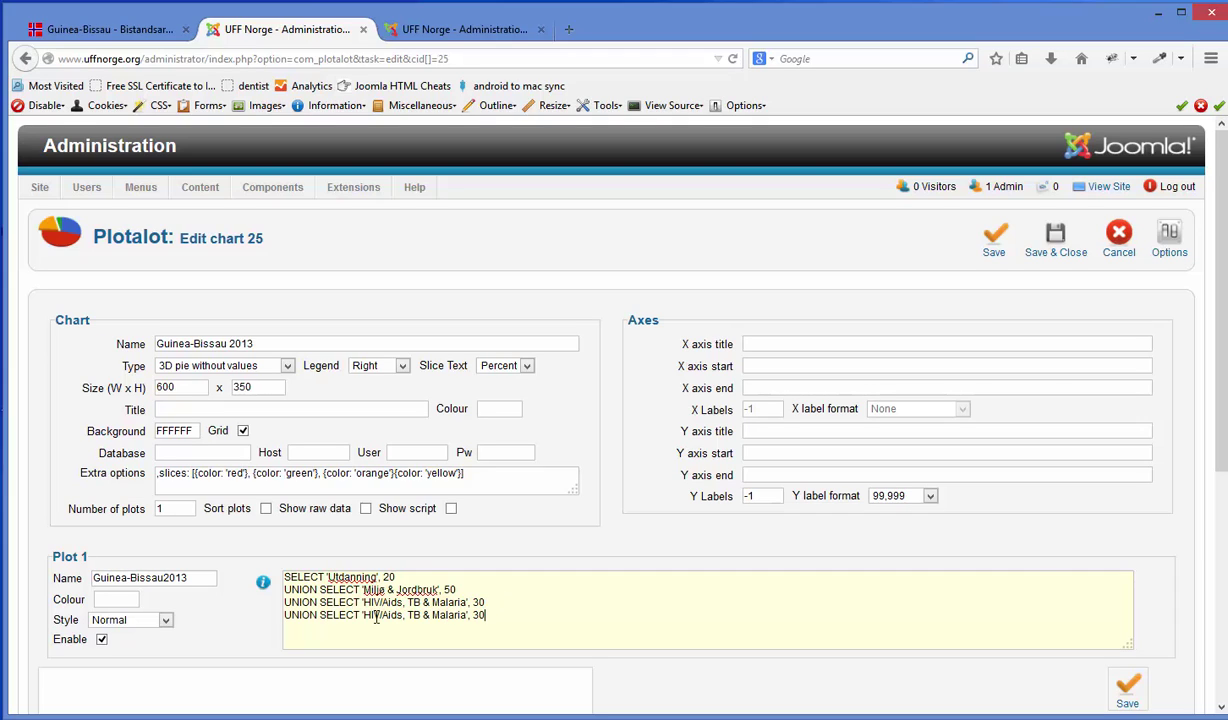
Step: Relabel the duplicated query line Mikrofinansiering with value 10, and set the HIV/Aids, TB & Malaria value to 20
left_click_drag(363, 615, 466, 615)
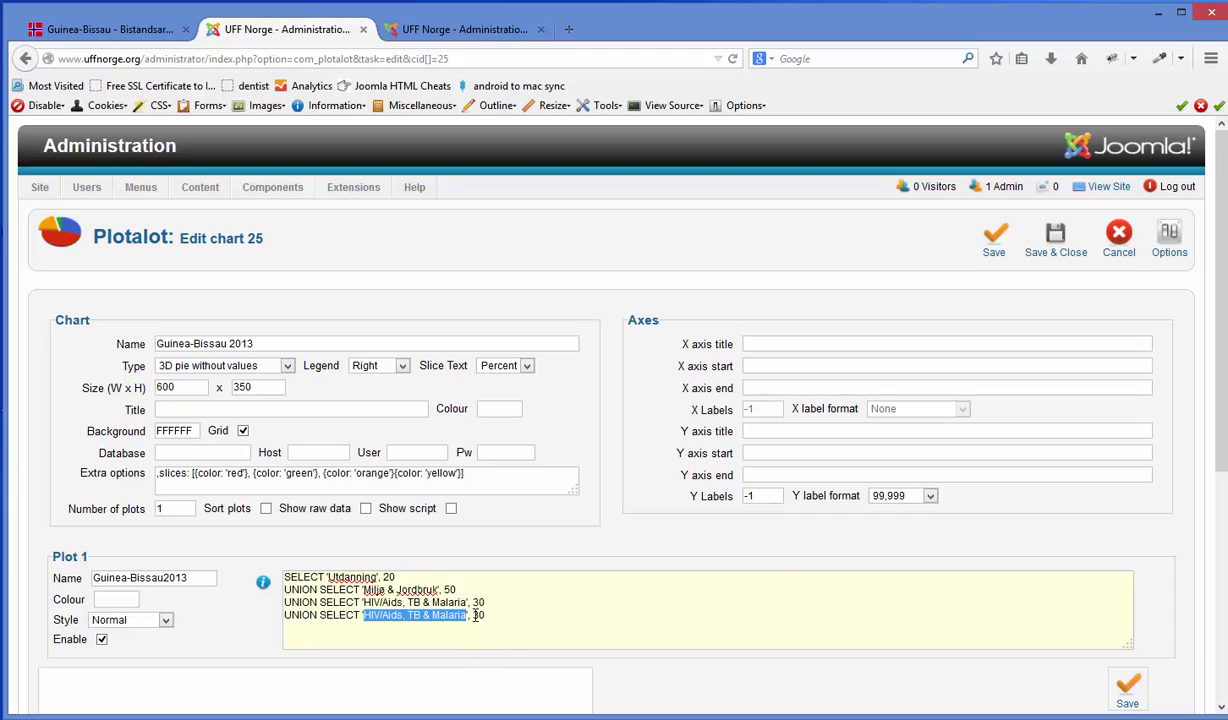
left_click(468, 602)
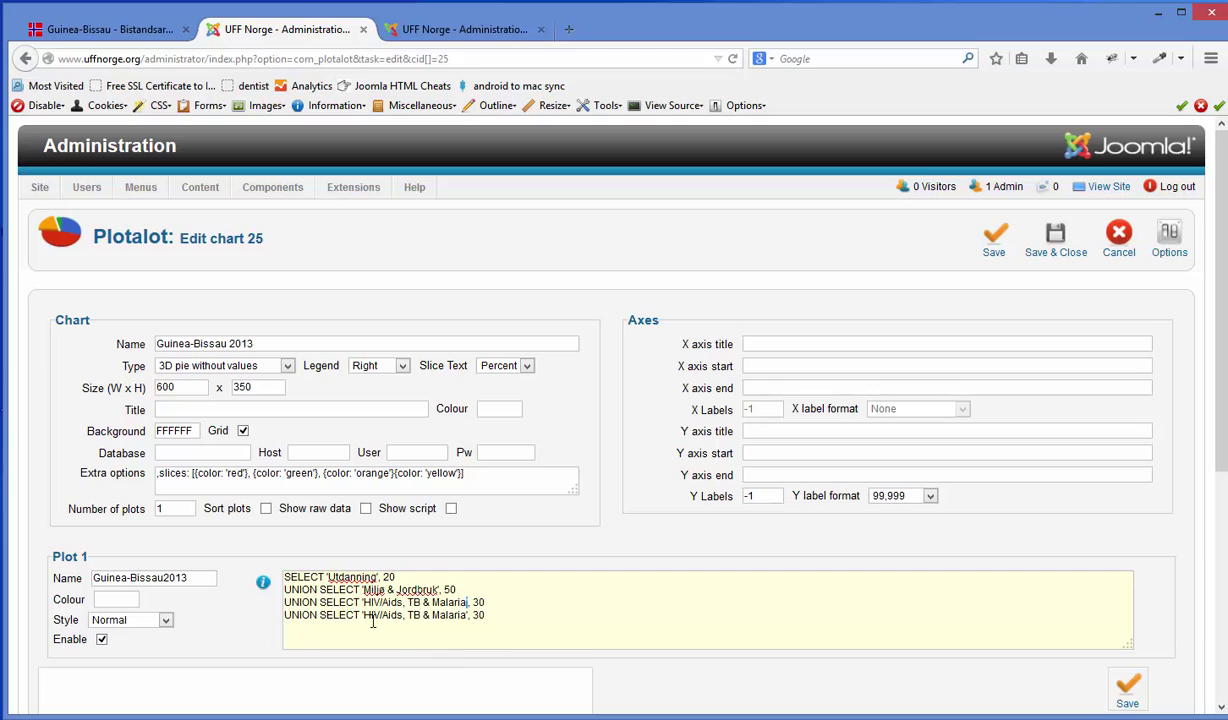
left_click_drag(365, 616, 465, 620)
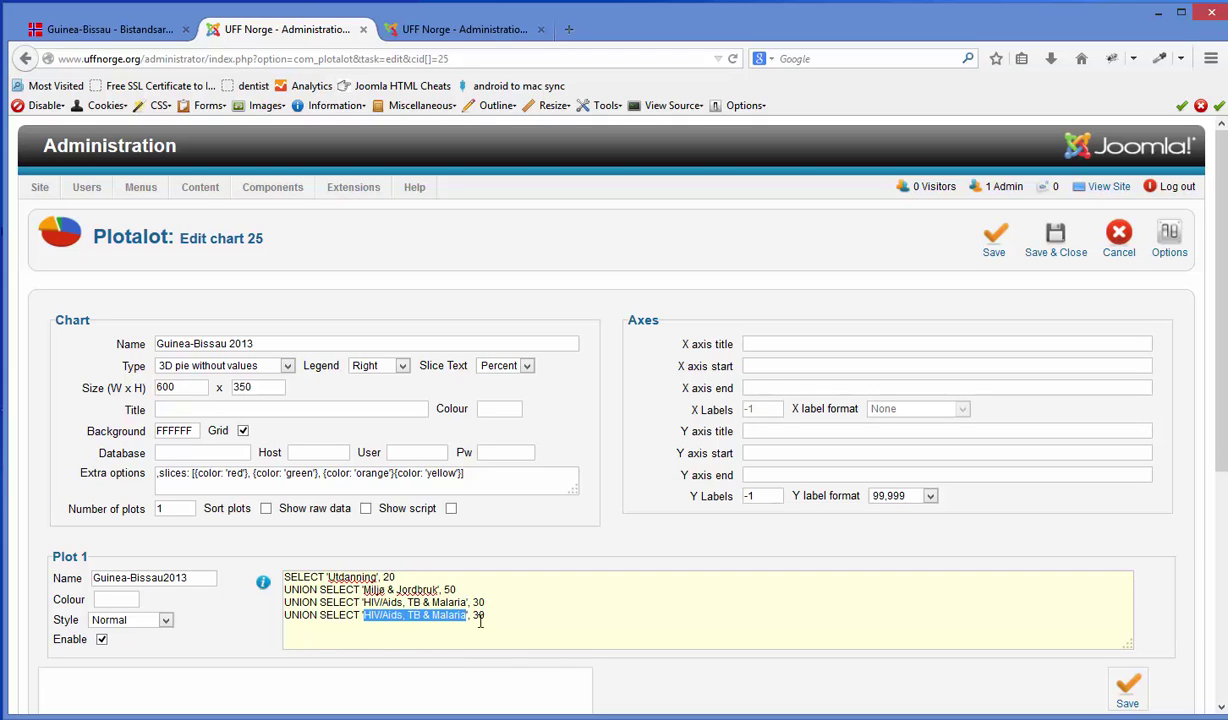
type("Mikrofin")
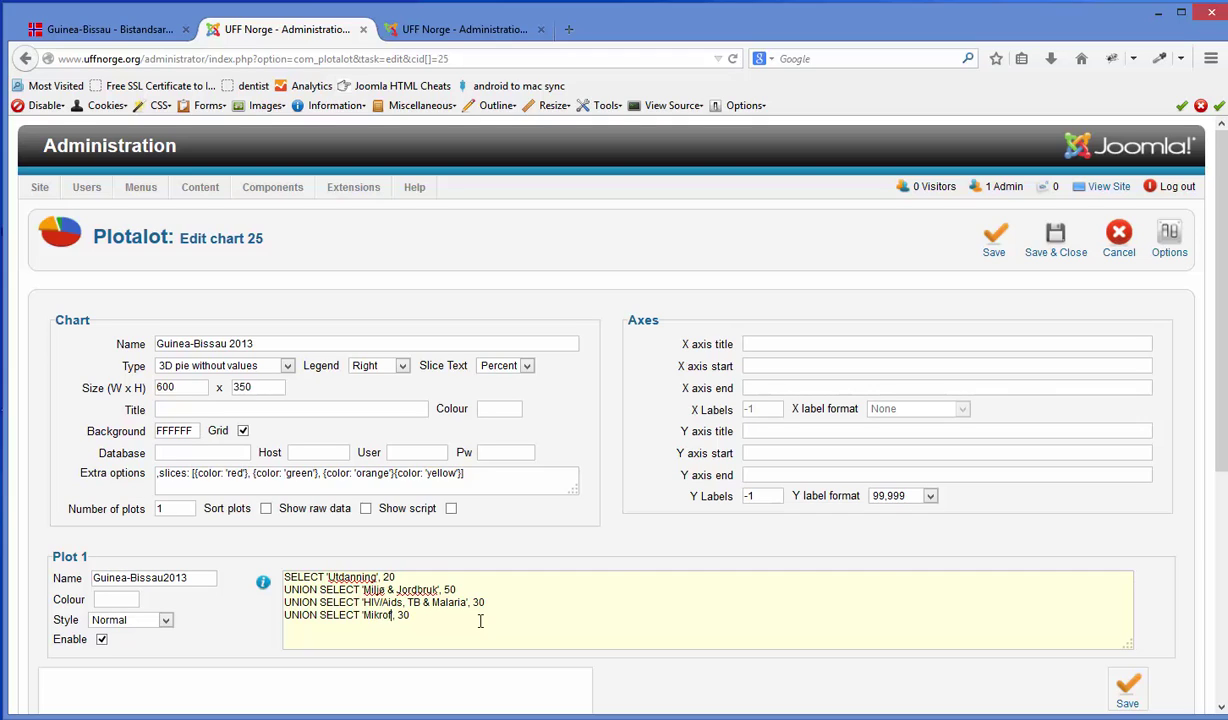
type("ansiering")
double_click(478, 603)
type("20")
type("10")
Step: Match each slice colour in the extra options to its Plot 1 query line and save the chart
mouse_move(370, 578)
left_mouse_down()
mouse_move(338, 578)
mouse_move(386, 590)
left_mouse_up()
left_click(285, 477)
left_click_drag(362, 474, 375, 476)
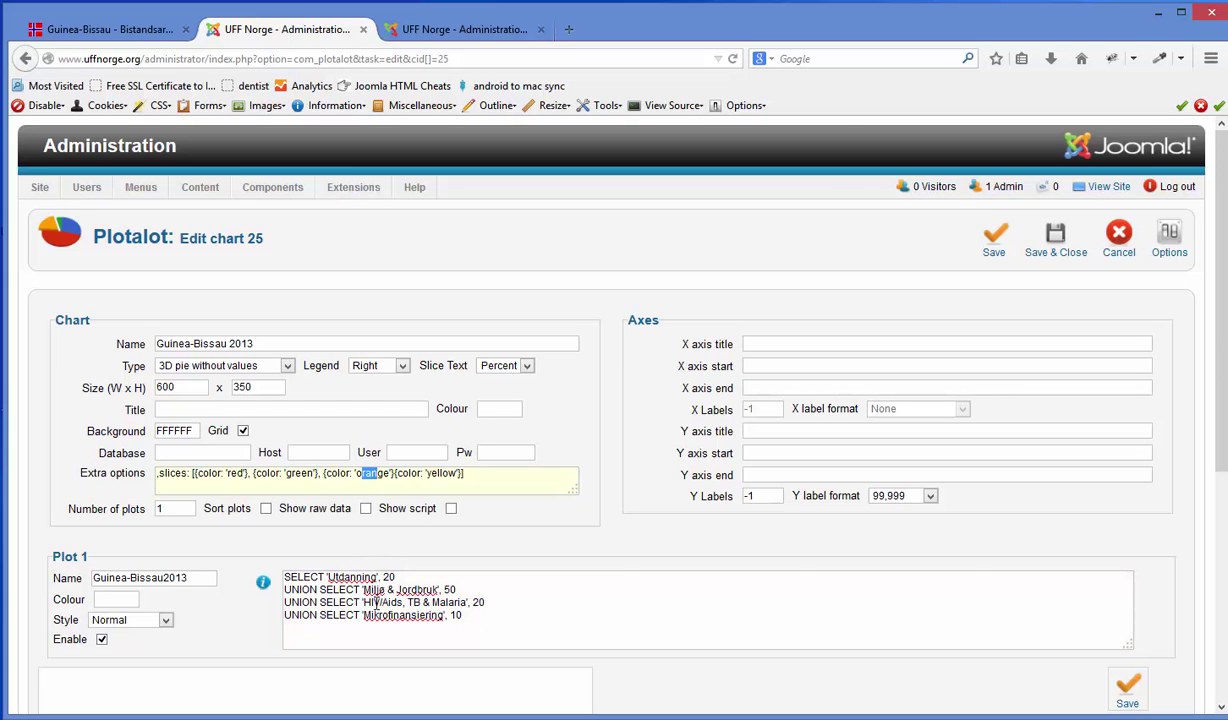
left_click_drag(362, 603, 389, 603)
left_click_drag(427, 474, 441, 474)
left_click_drag(367, 617, 389, 617)
left_click(675, 609)
left_click(993, 240)
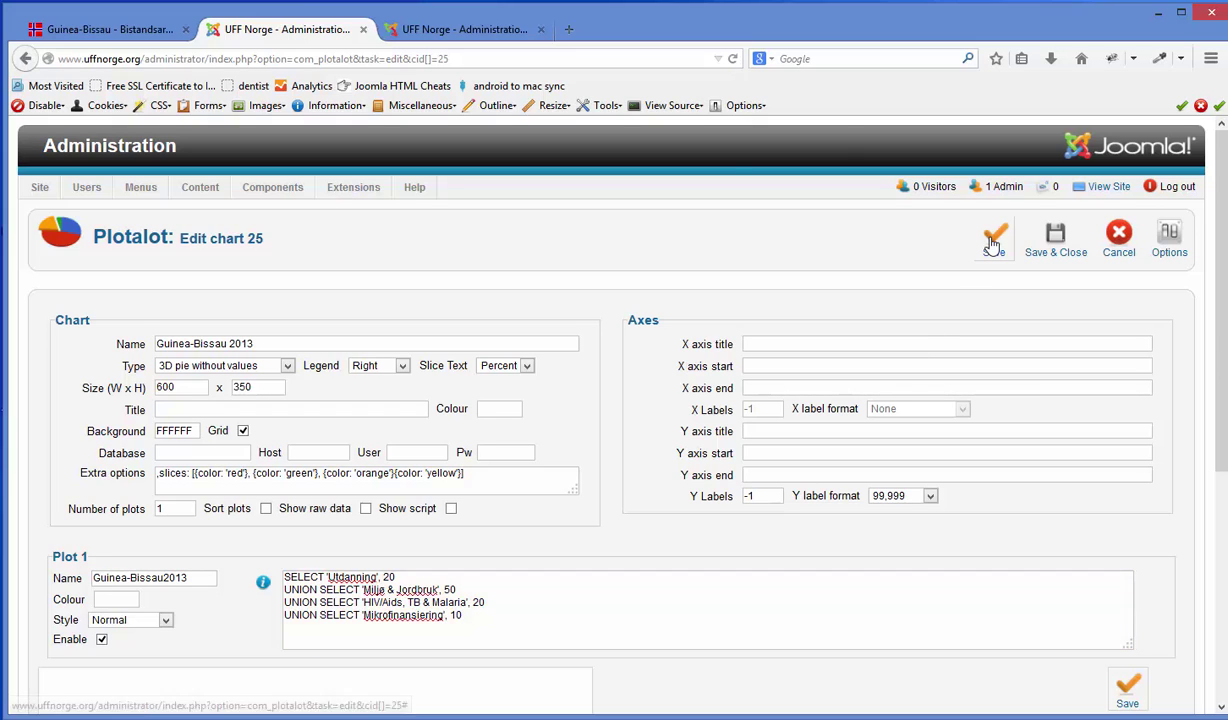
Step: Reload the public Guinea-Bissau page to check how the edited pie chart displays
left_click(109, 35)
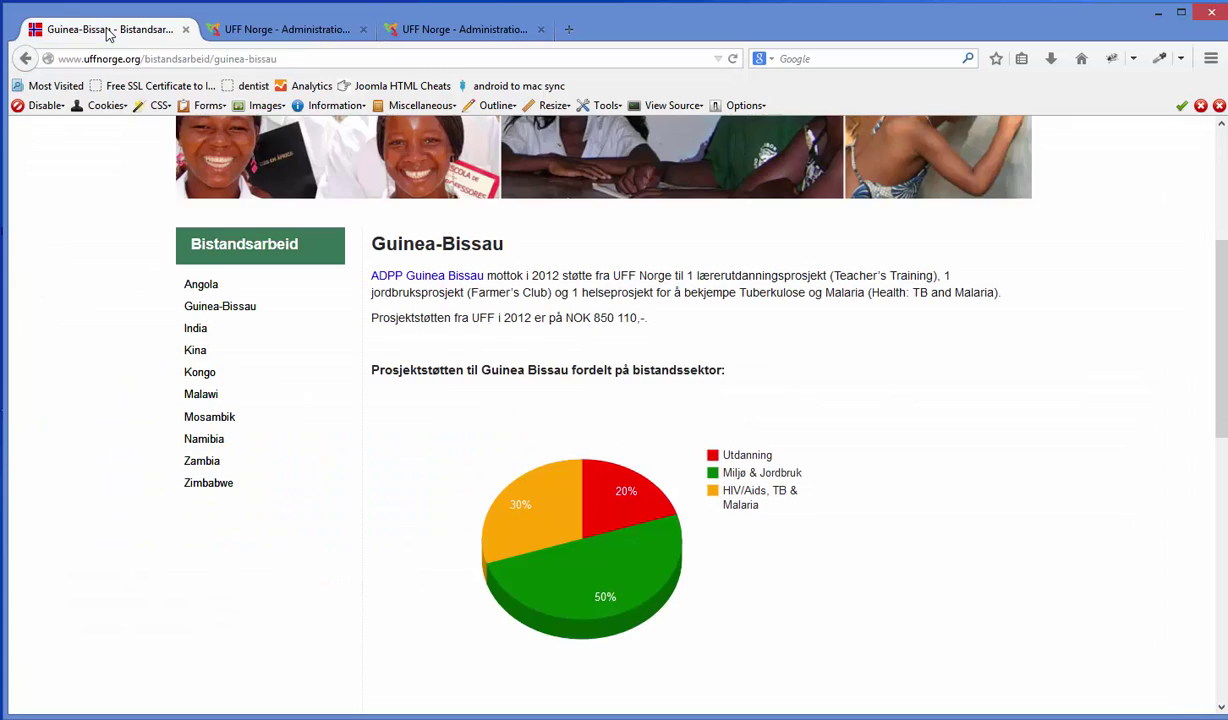
left_click(733, 59)
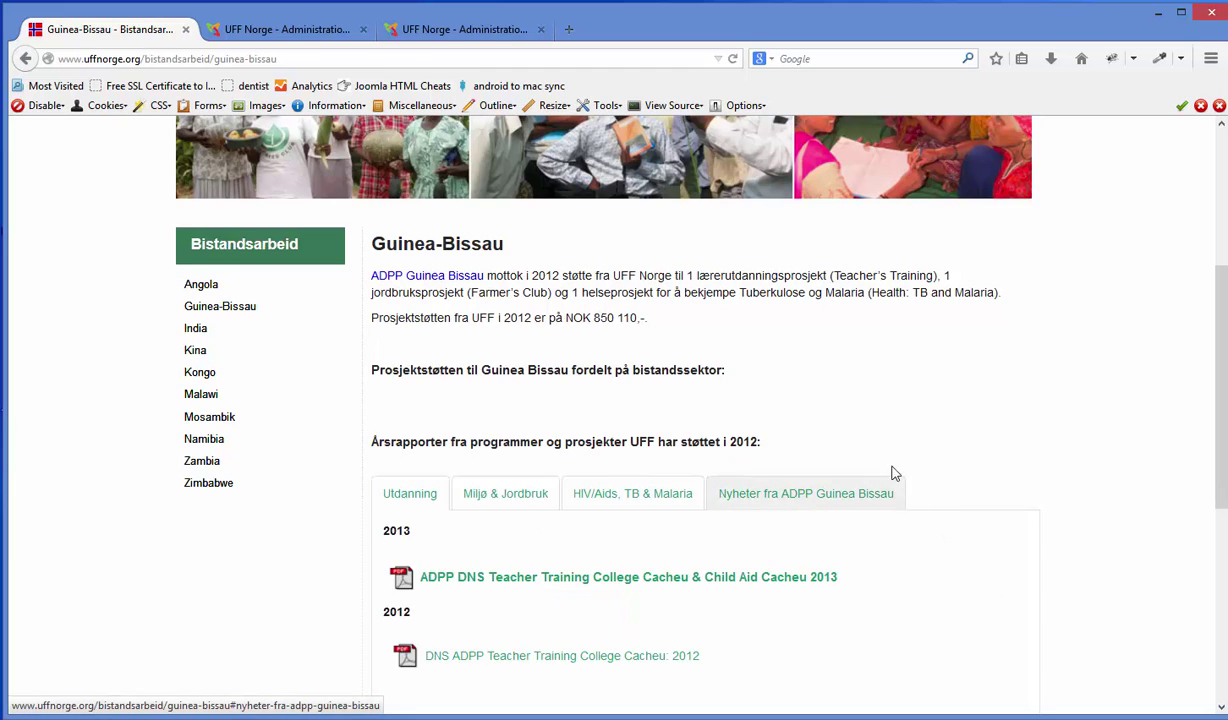
left_click(733, 58)
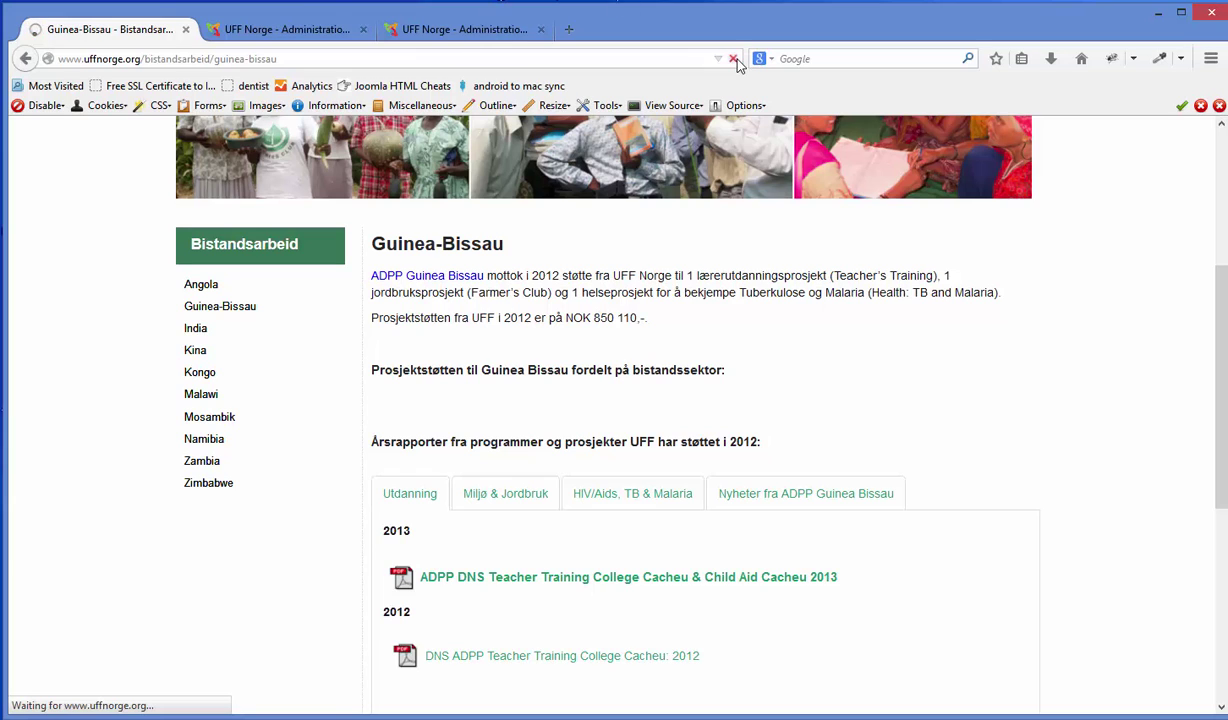
Step: Add a comma between the orange and yellow slice colours in the chart's extra options and save the chart
left_click(278, 30)
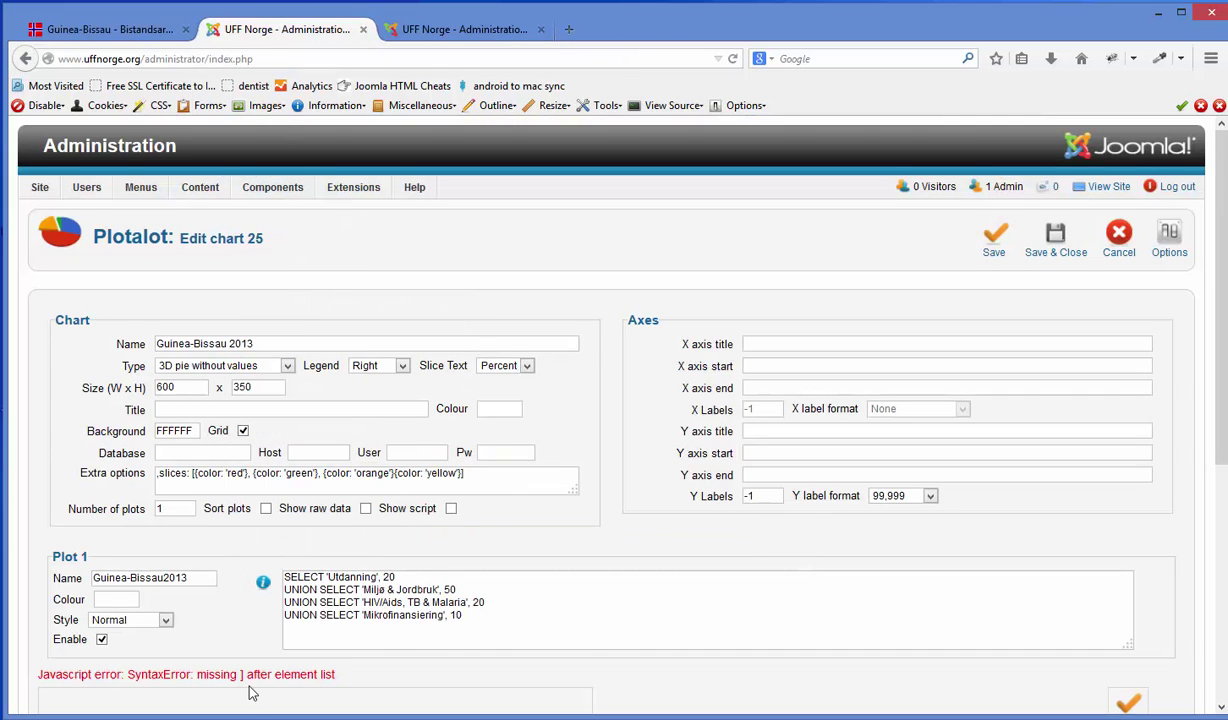
scroll(245, 665, "down", 2)
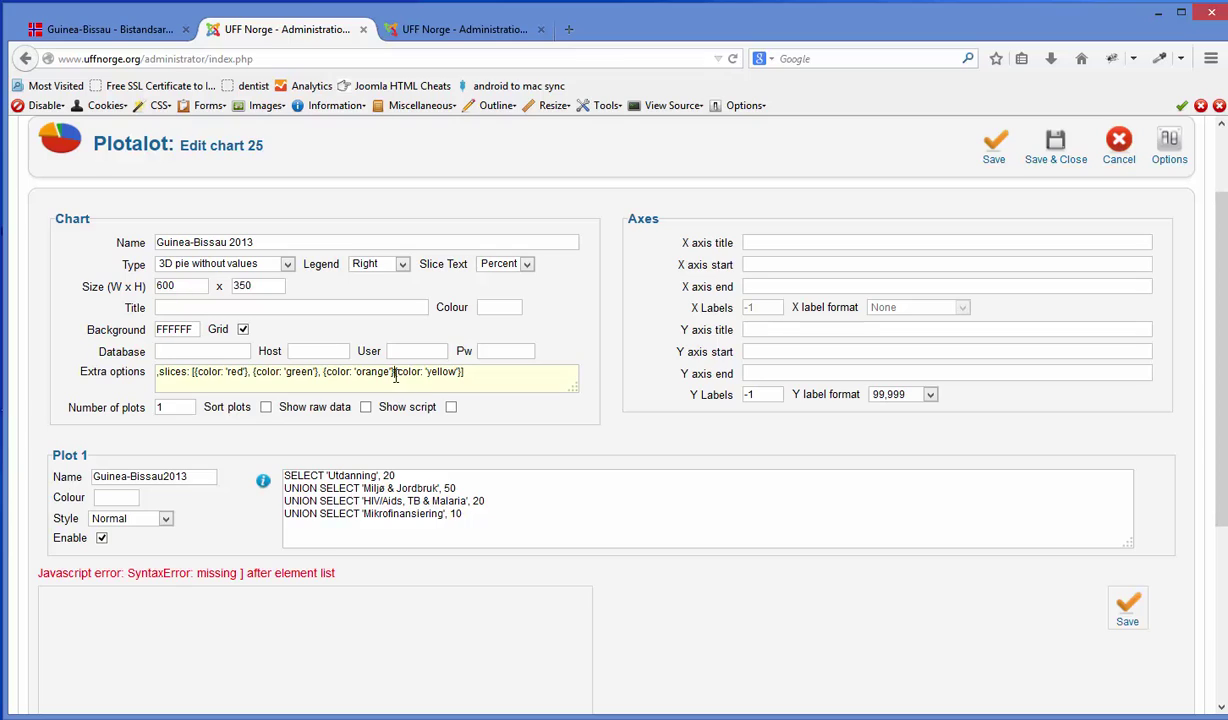
type(",")
left_click(997, 150)
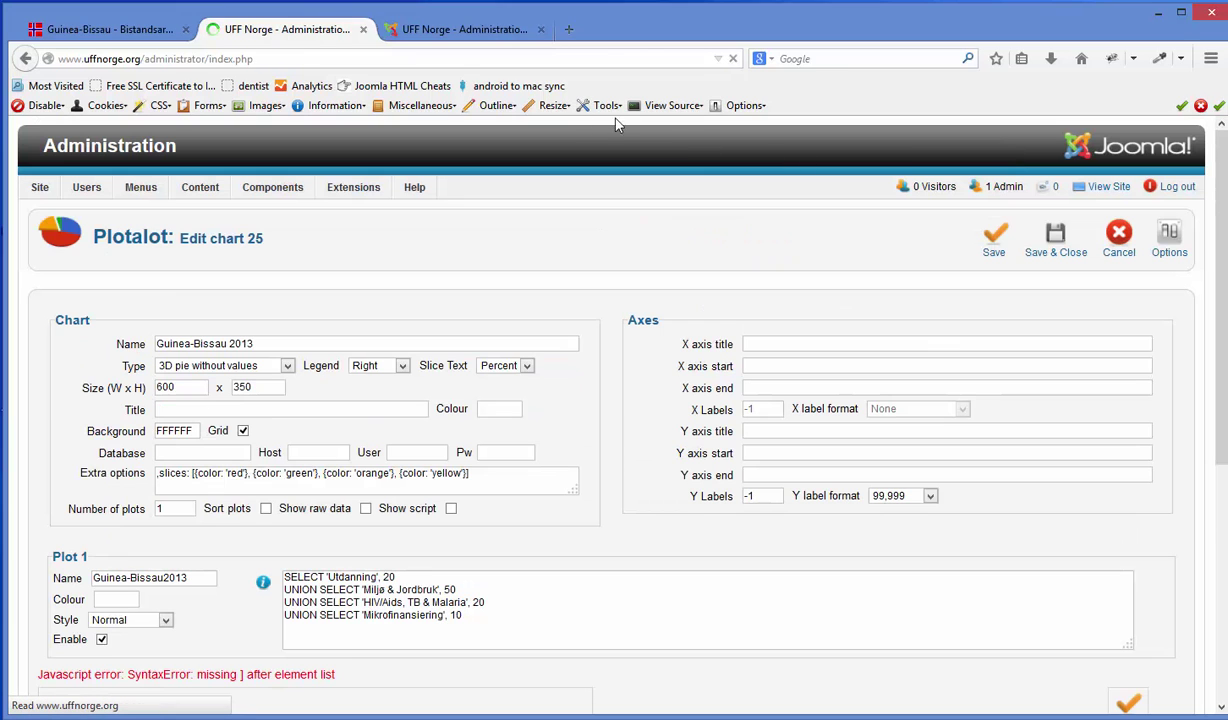
Step: Reload the public Guinea-Bissau page and inspect the slices of the four-colour pie chart
left_click(110, 32)
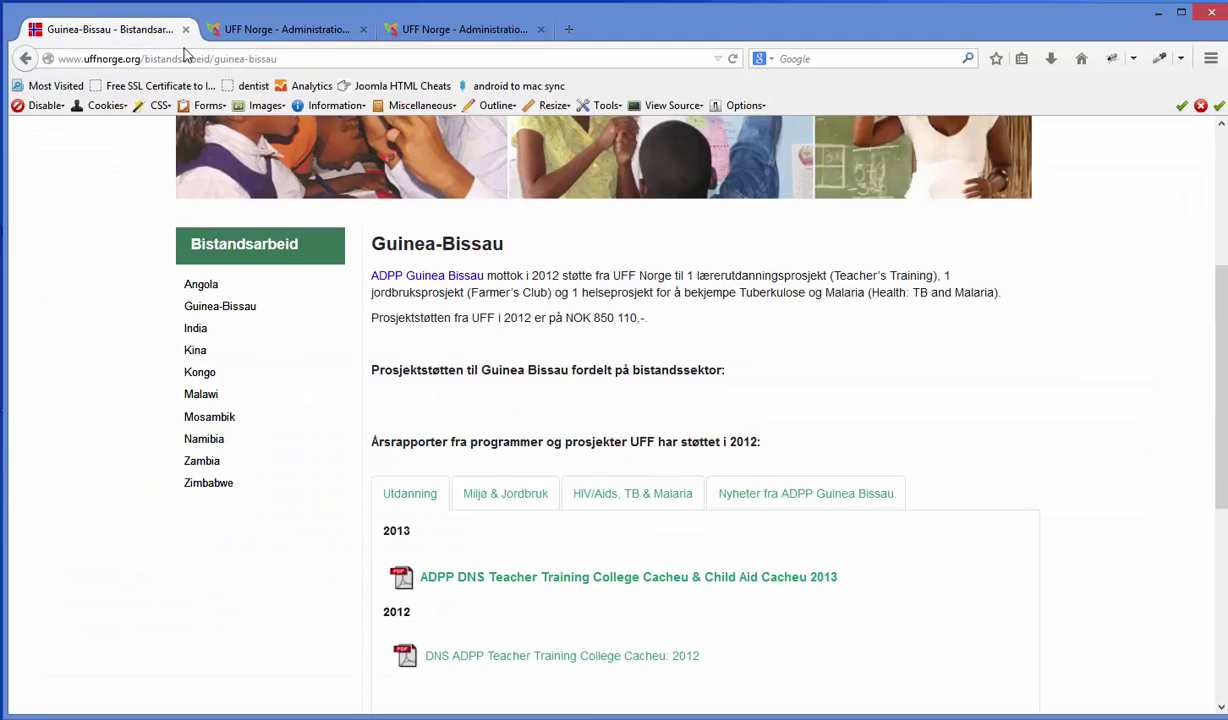
left_click(733, 61)
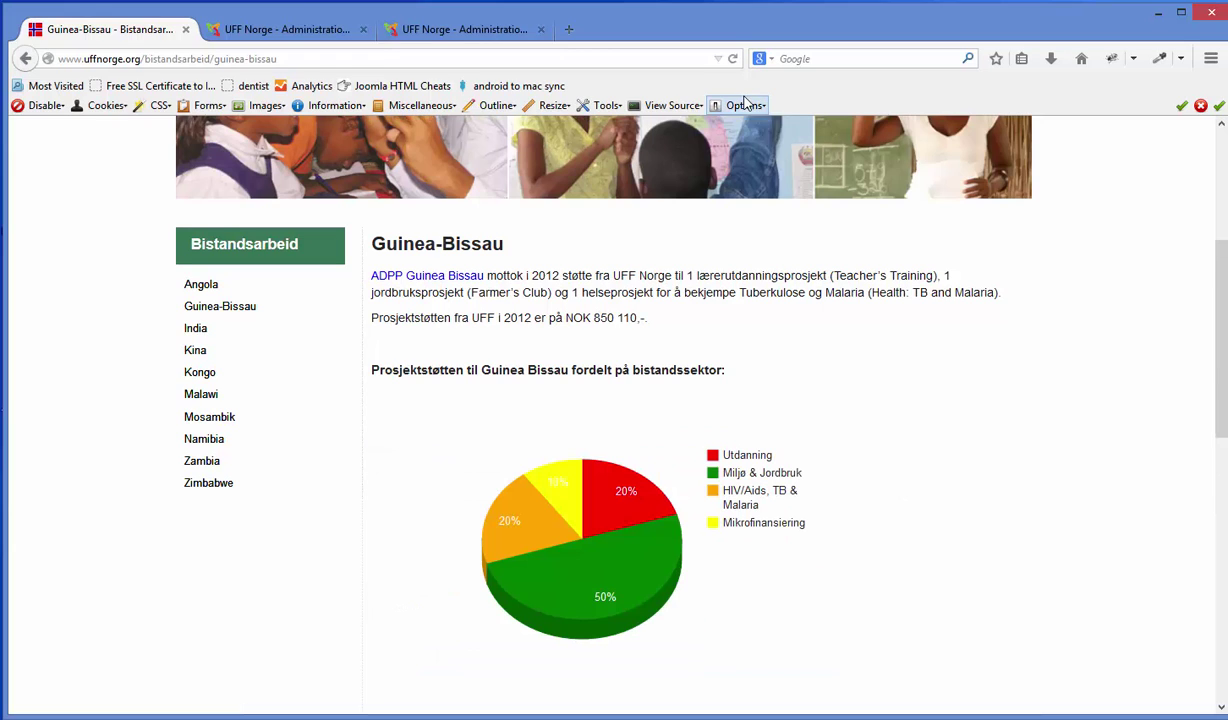
mouse_move(565, 510)
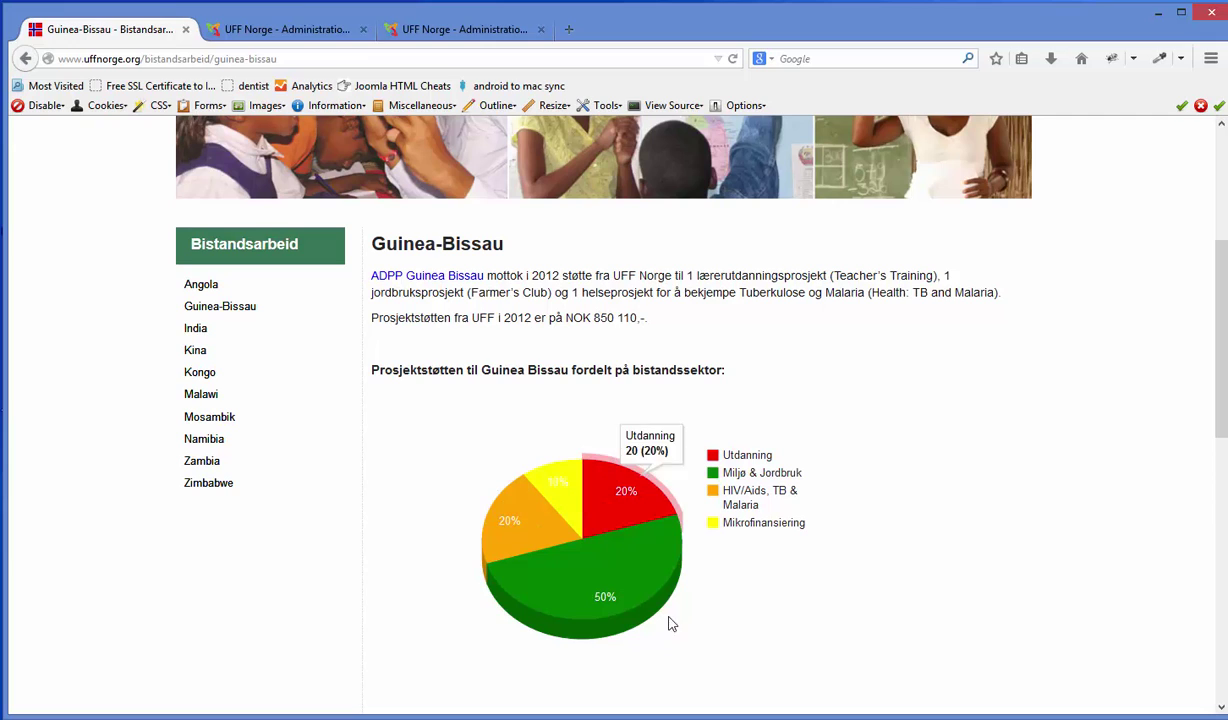
Step: Point the Guinea-Bissau article's plotalot tag to chart id 13 and save the article
left_click(281, 32)
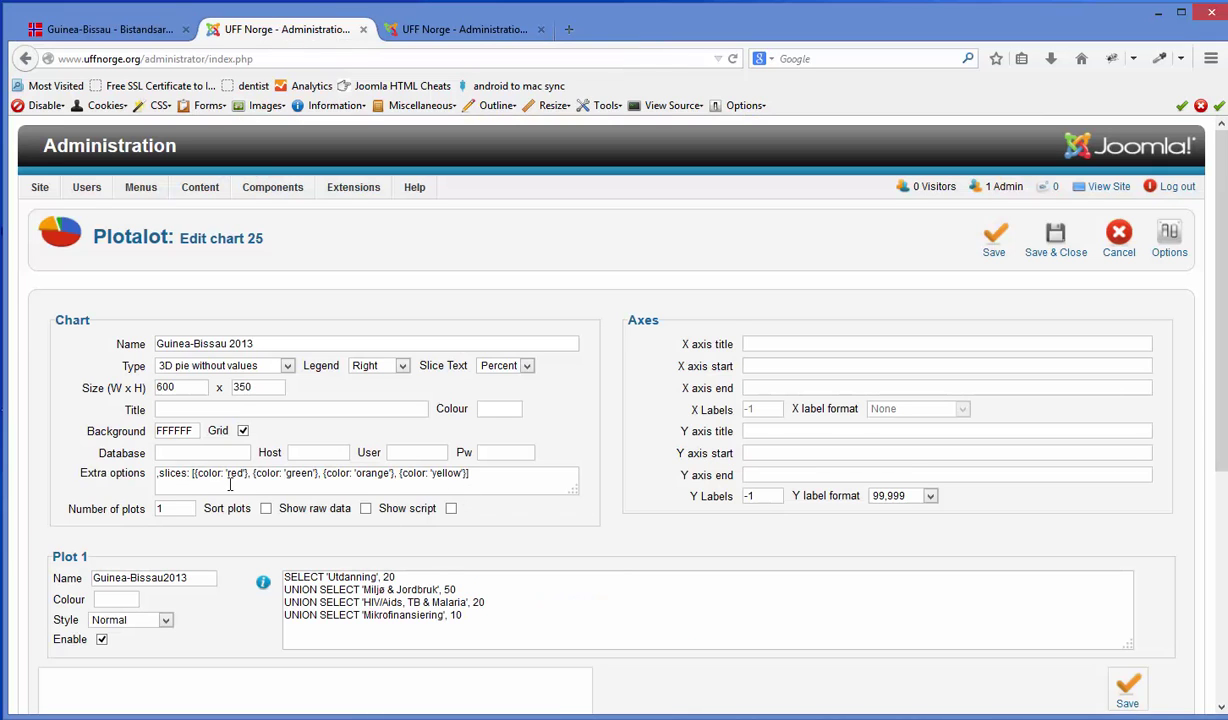
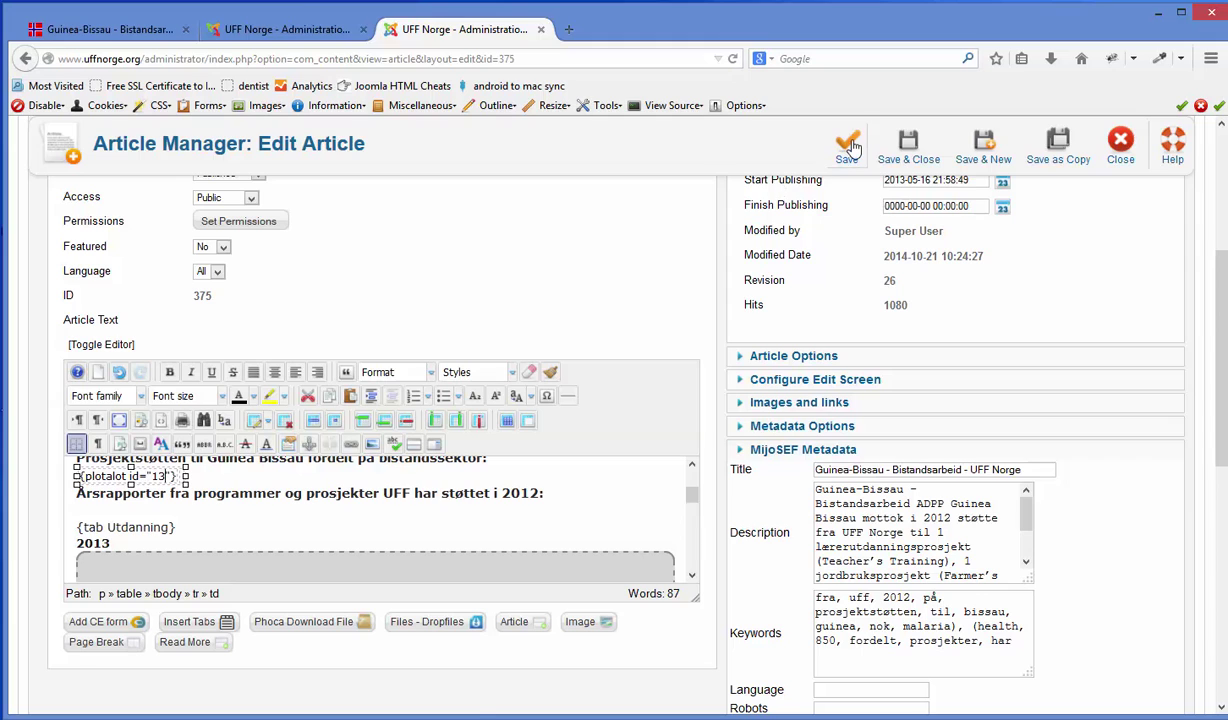
left_click(846, 145)
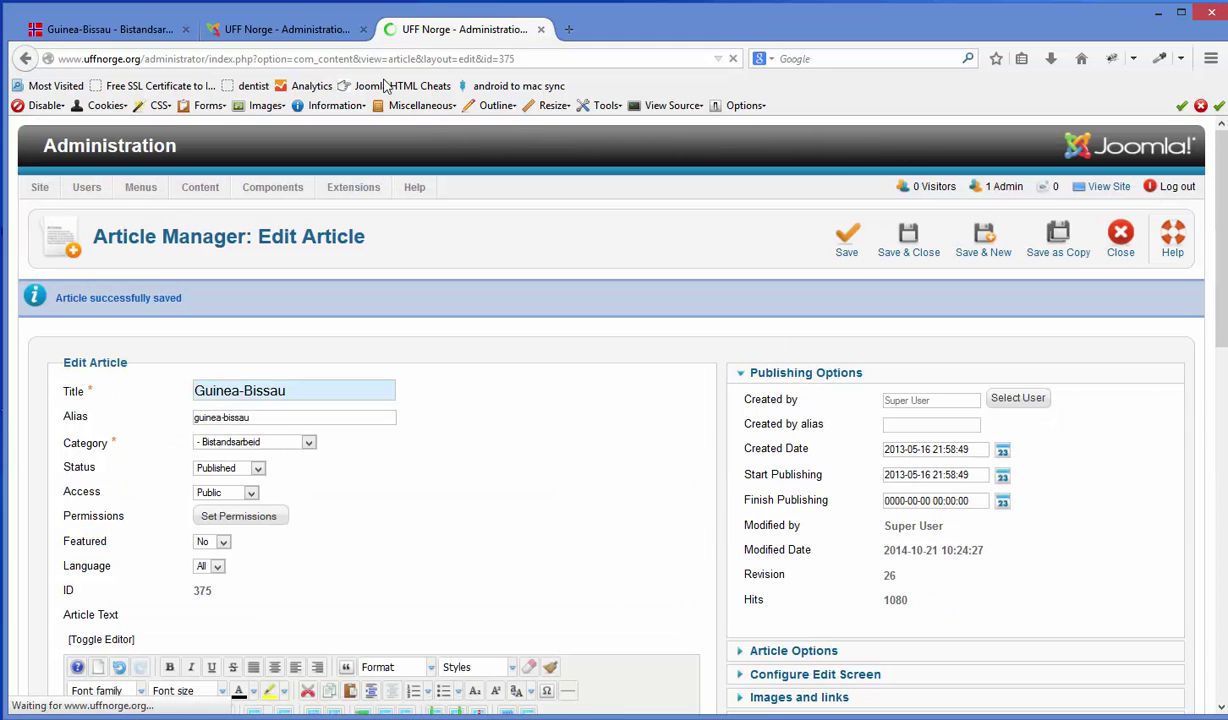
Step: Delete the Guinea-Bissau 2013 chart from the Plotalot chart list
left_click(277, 30)
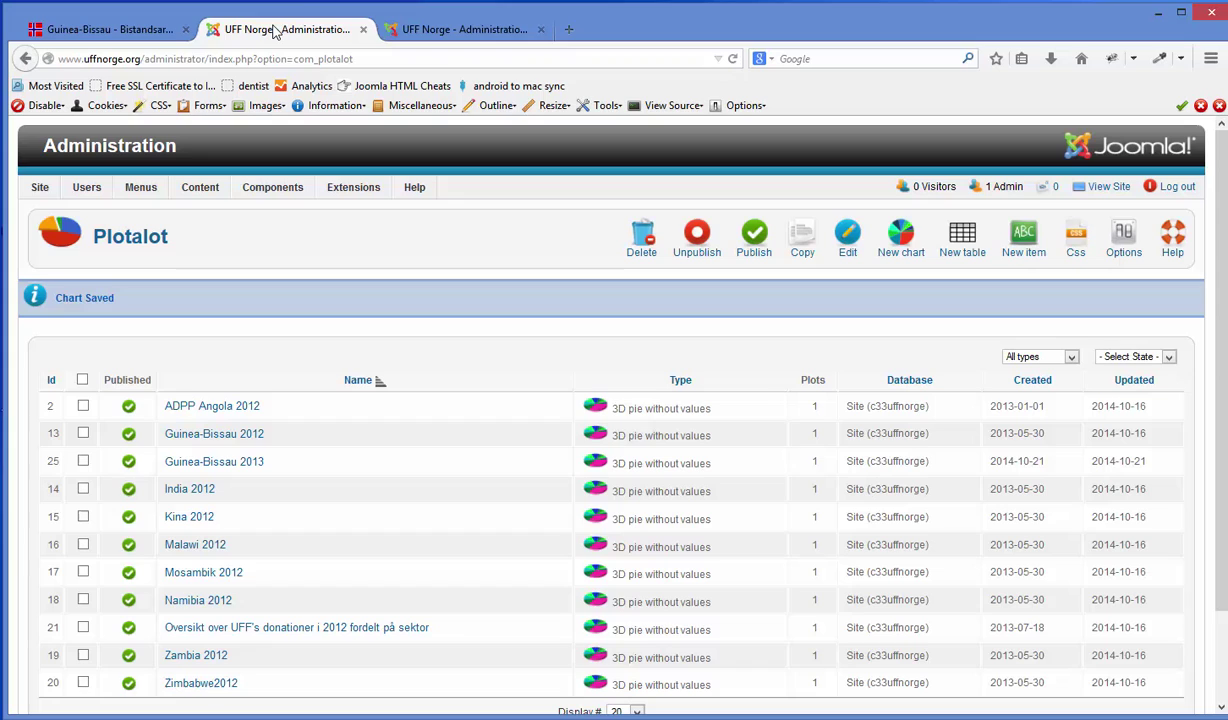
left_click(83, 462)
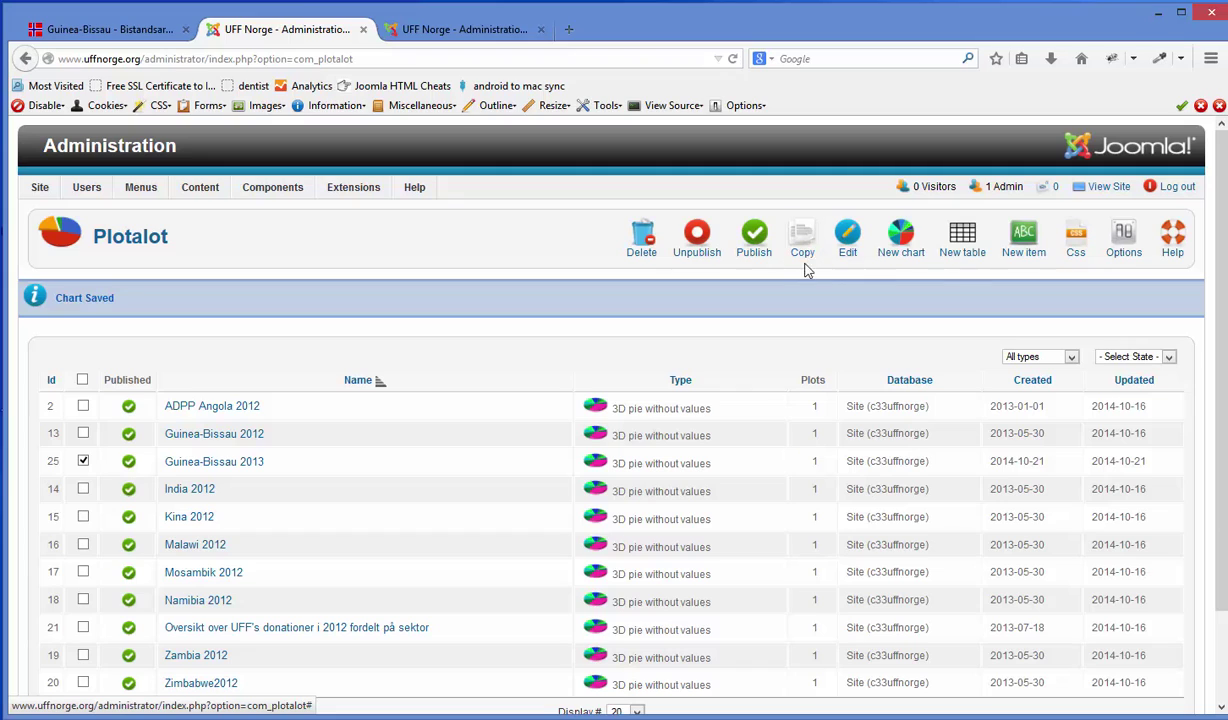
left_click(643, 236)
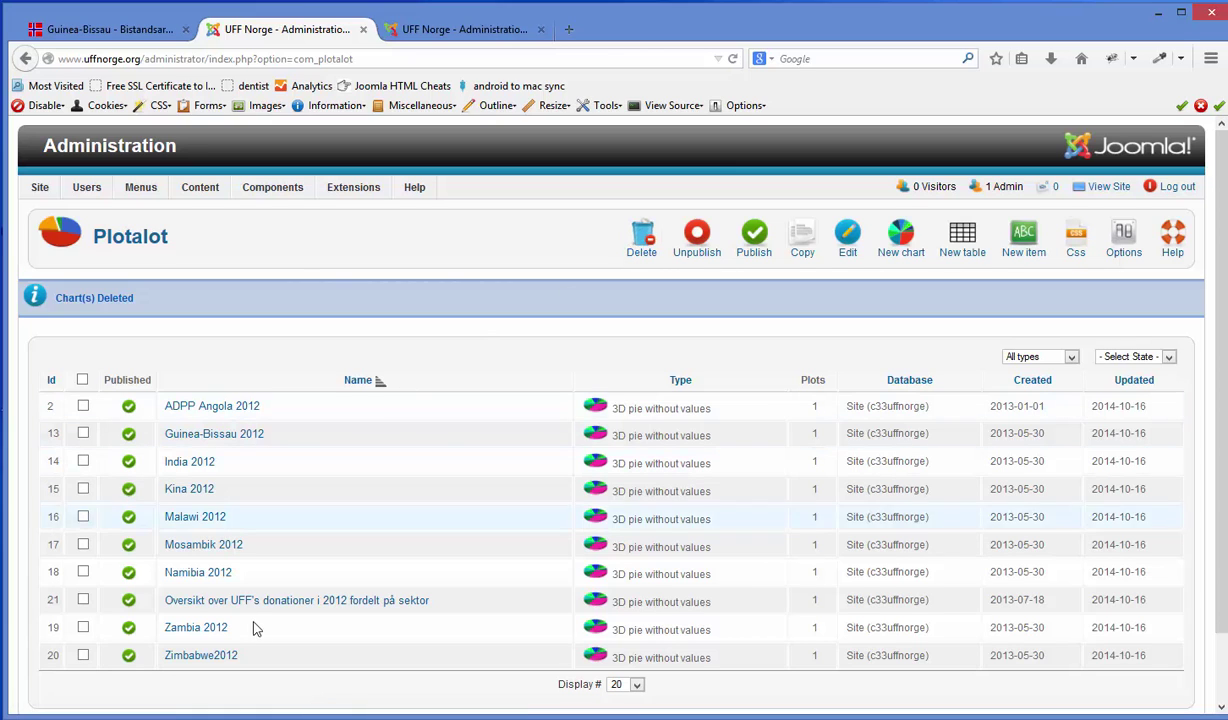
Step: Review the name and settings of the ADPP Angola 2012 chart, close it without changes, and mark it in the chart list
scroll(395, 590, "down", 2)
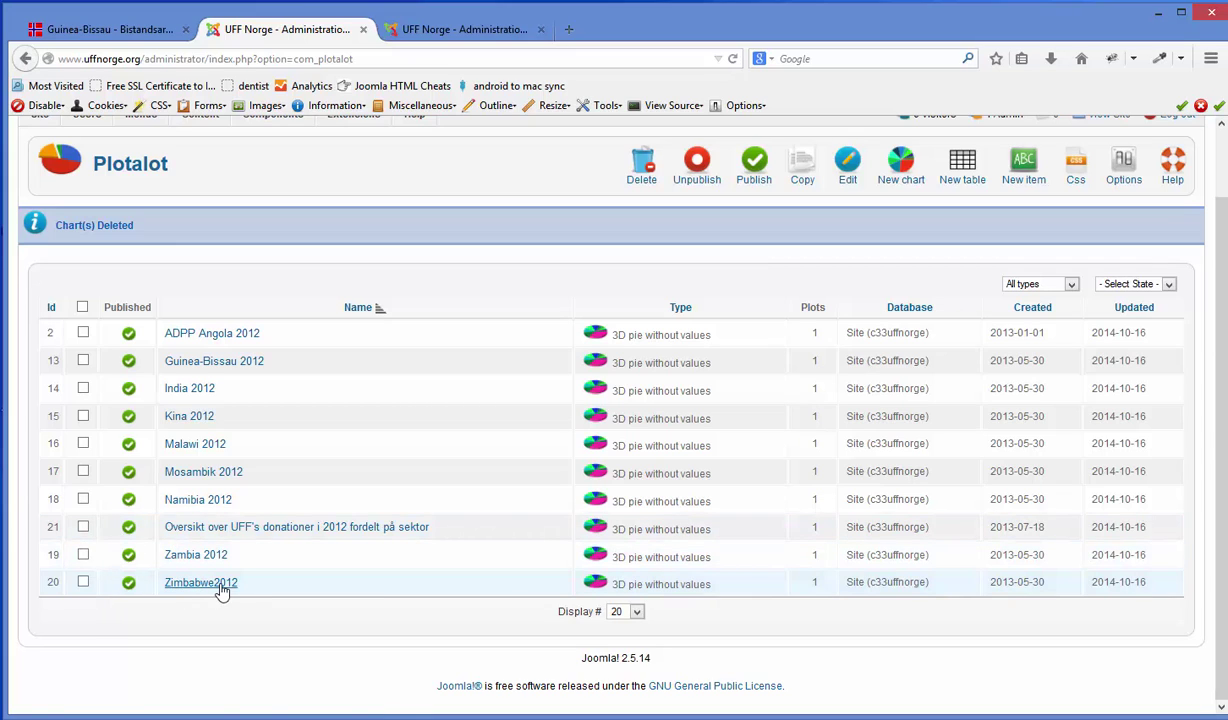
left_click(219, 340)
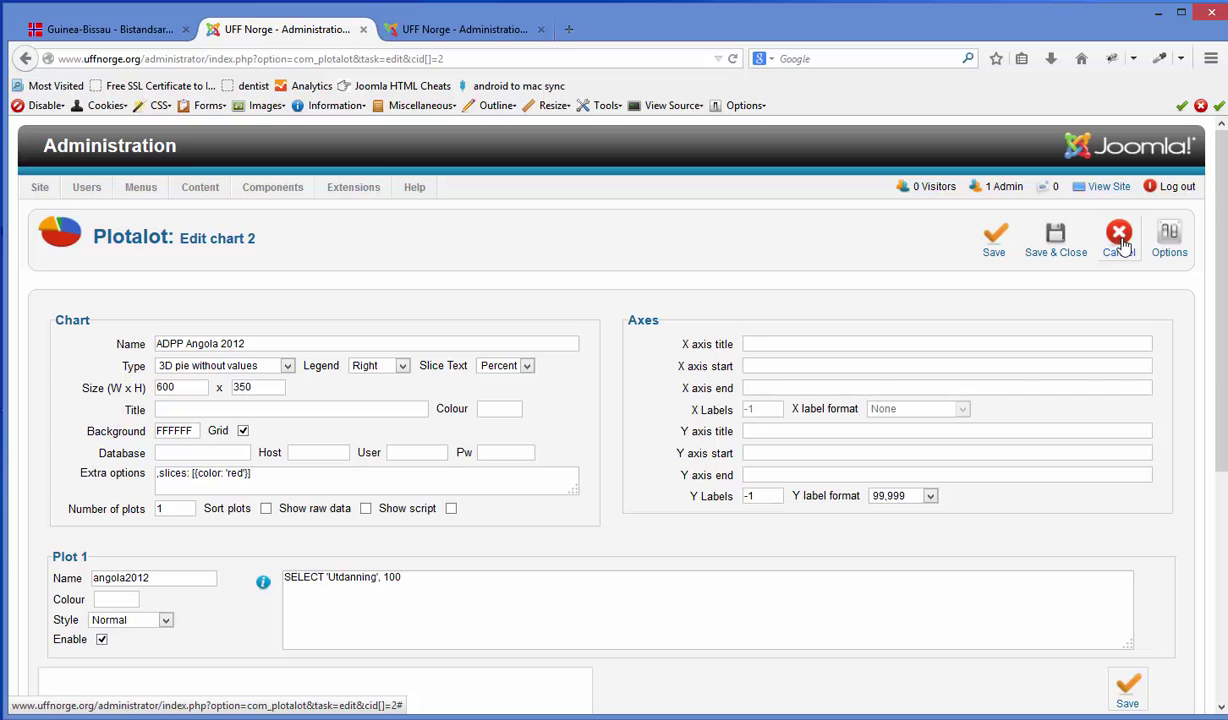
left_click_drag(250, 344, 233, 344)
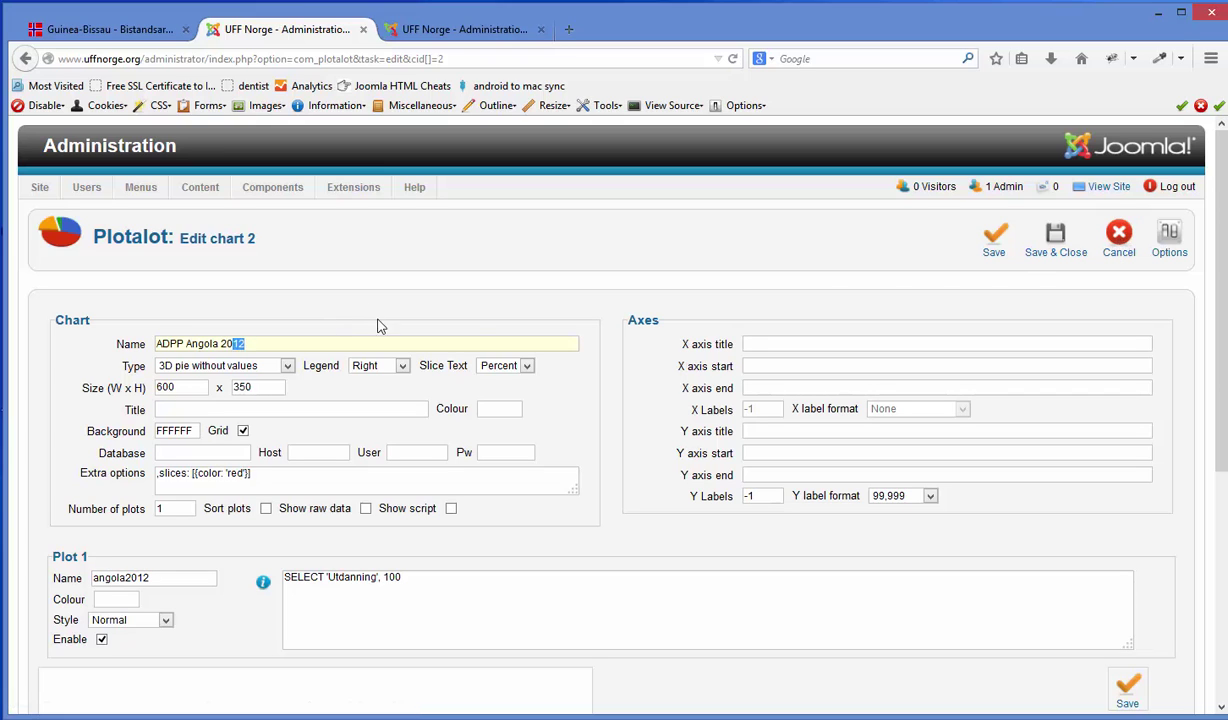
left_click(1073, 247)
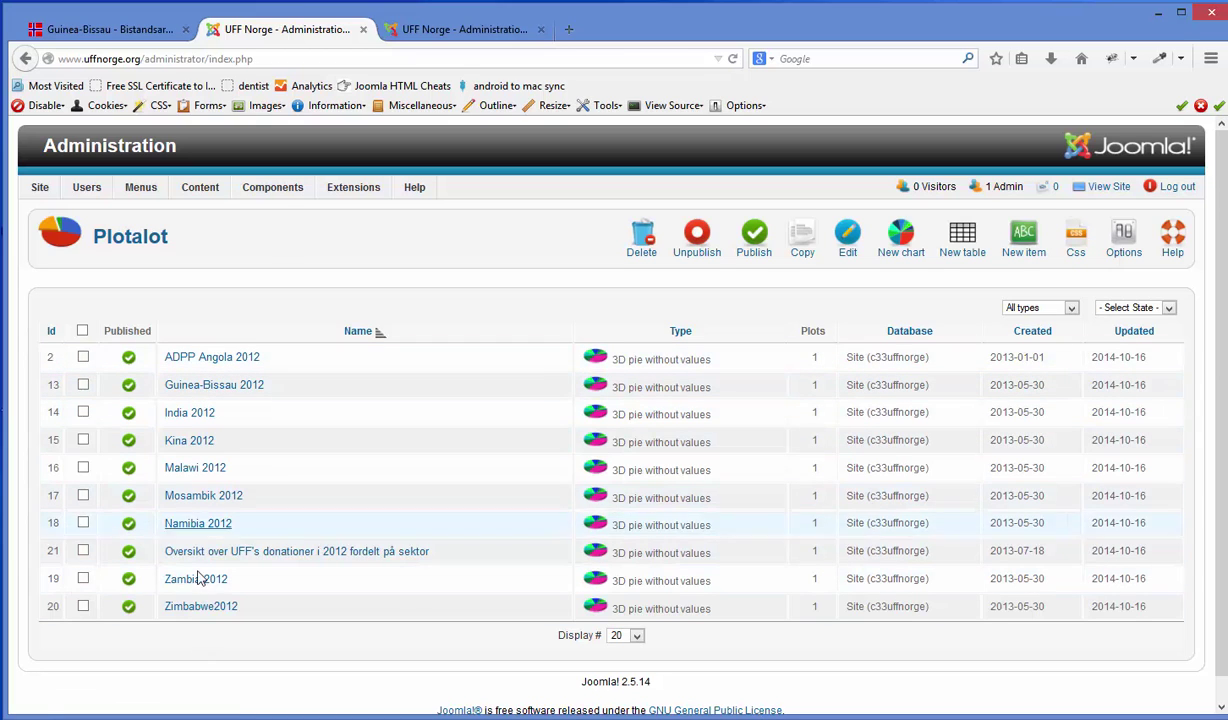
left_click(83, 358)
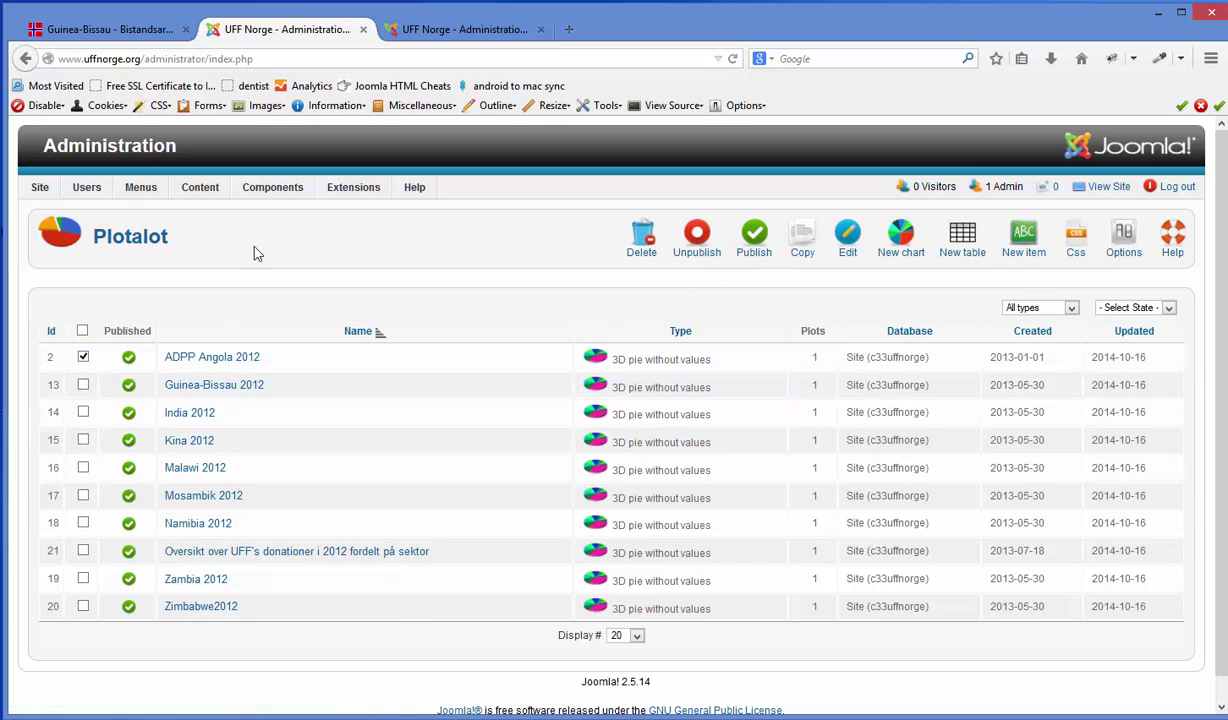
Step: Find the plotalot tag in the Guinea-Bissau article text and select its chart id
left_click(437, 33)
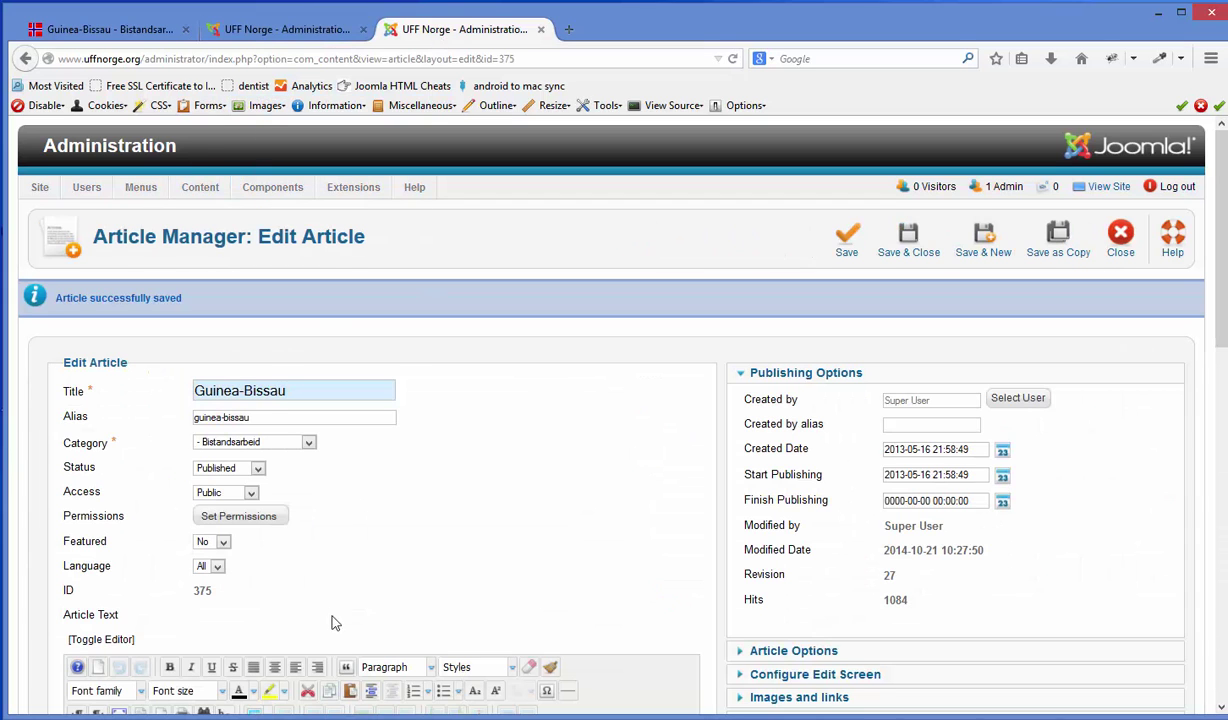
scroll(335, 623, "down", 5)
scroll(175, 545, "down", 3)
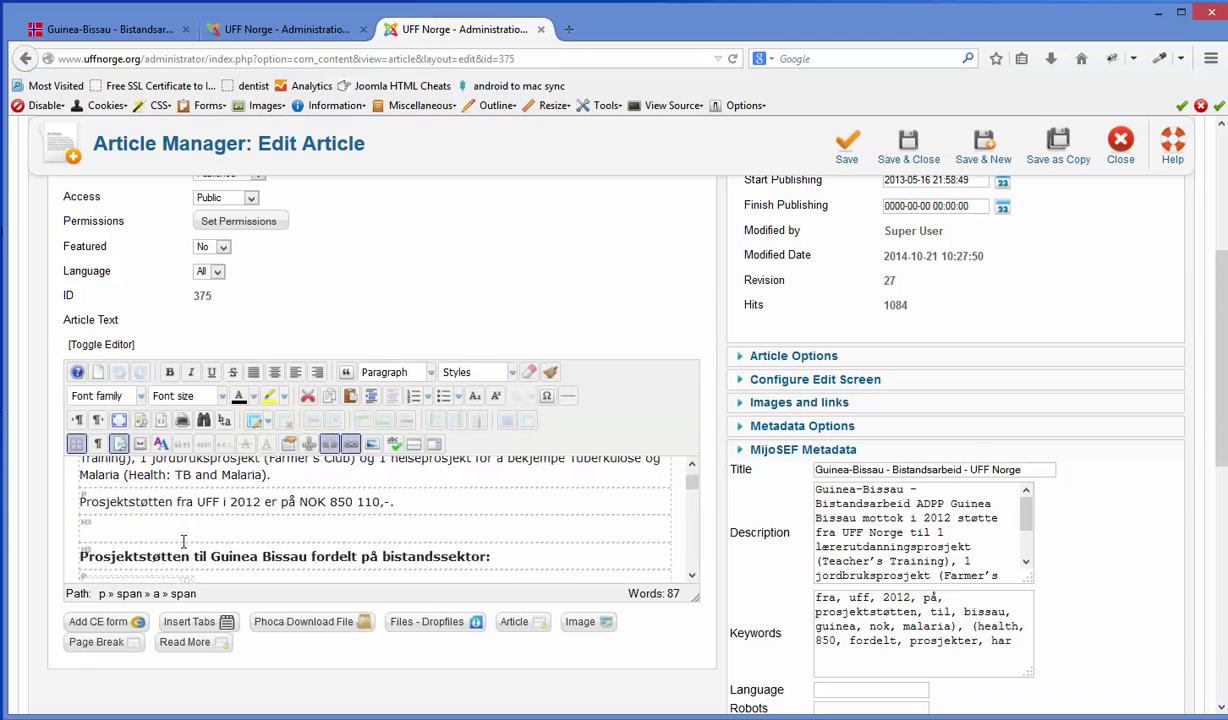
scroll(160, 535, "up", 1)
double_click(158, 532)
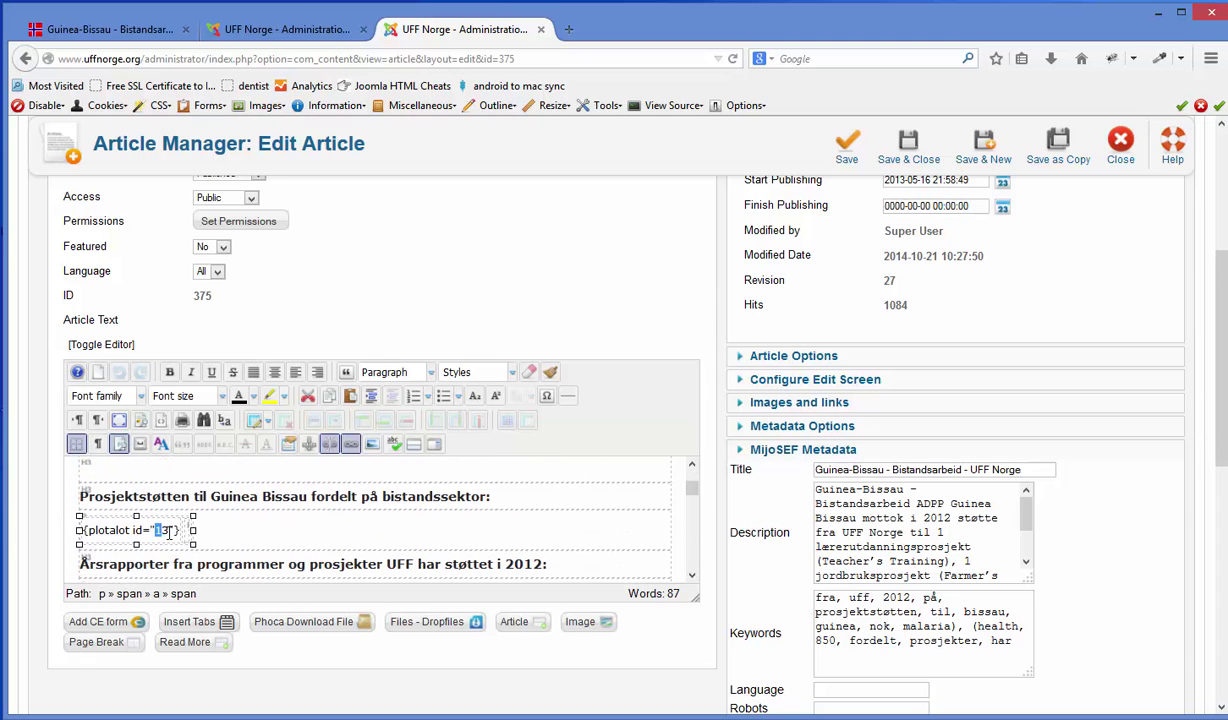